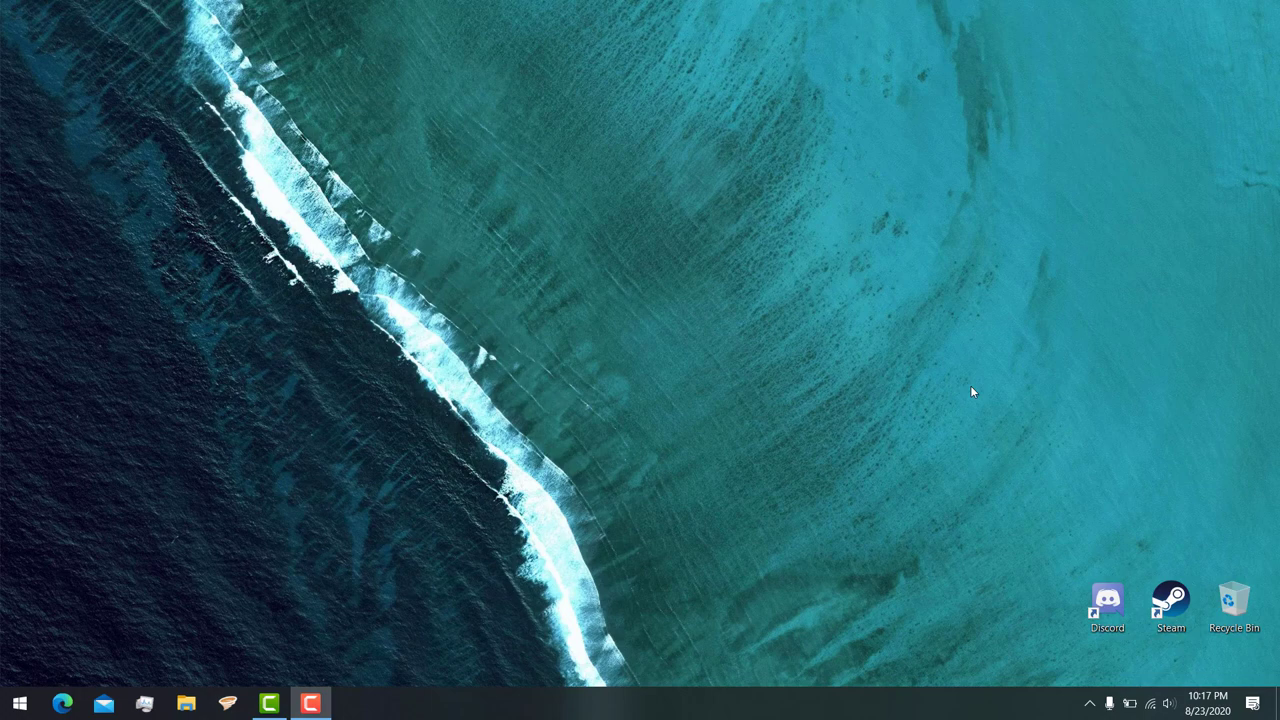
- Launch Inkscape by searching 'ink' in the Start menu
left_click(19, 703)
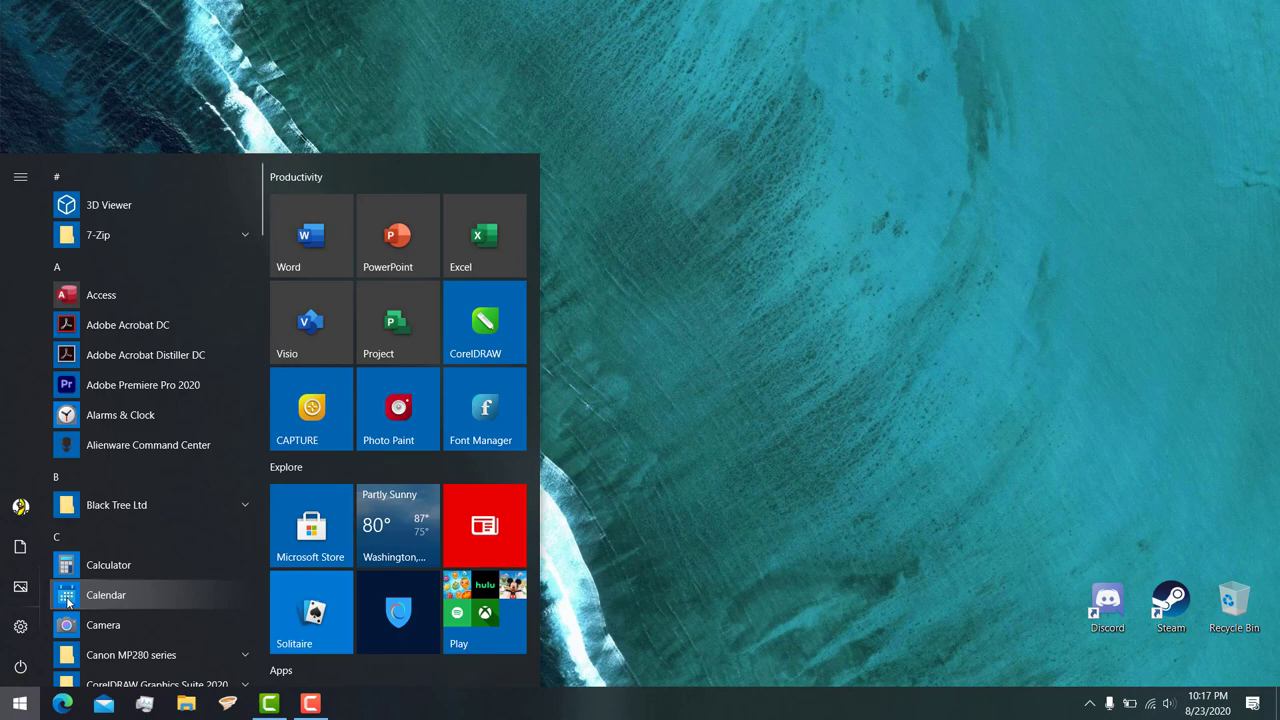
type("in")
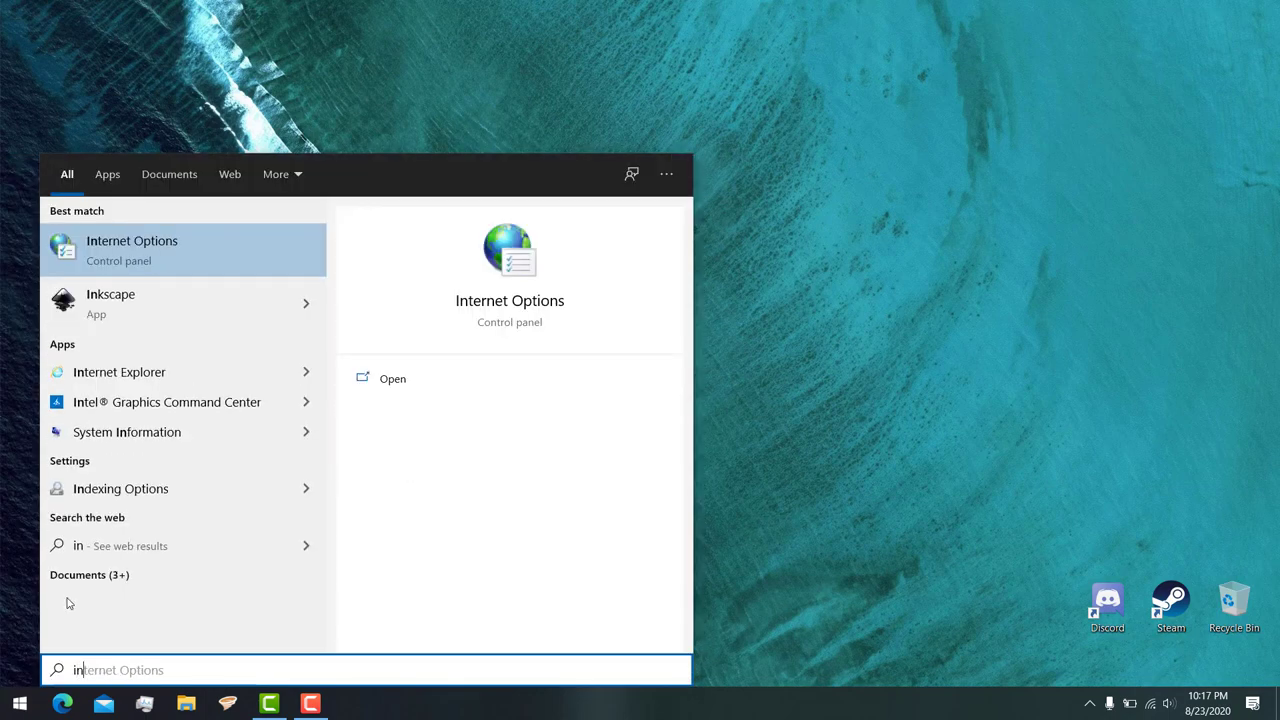
type("k")
key("Return")
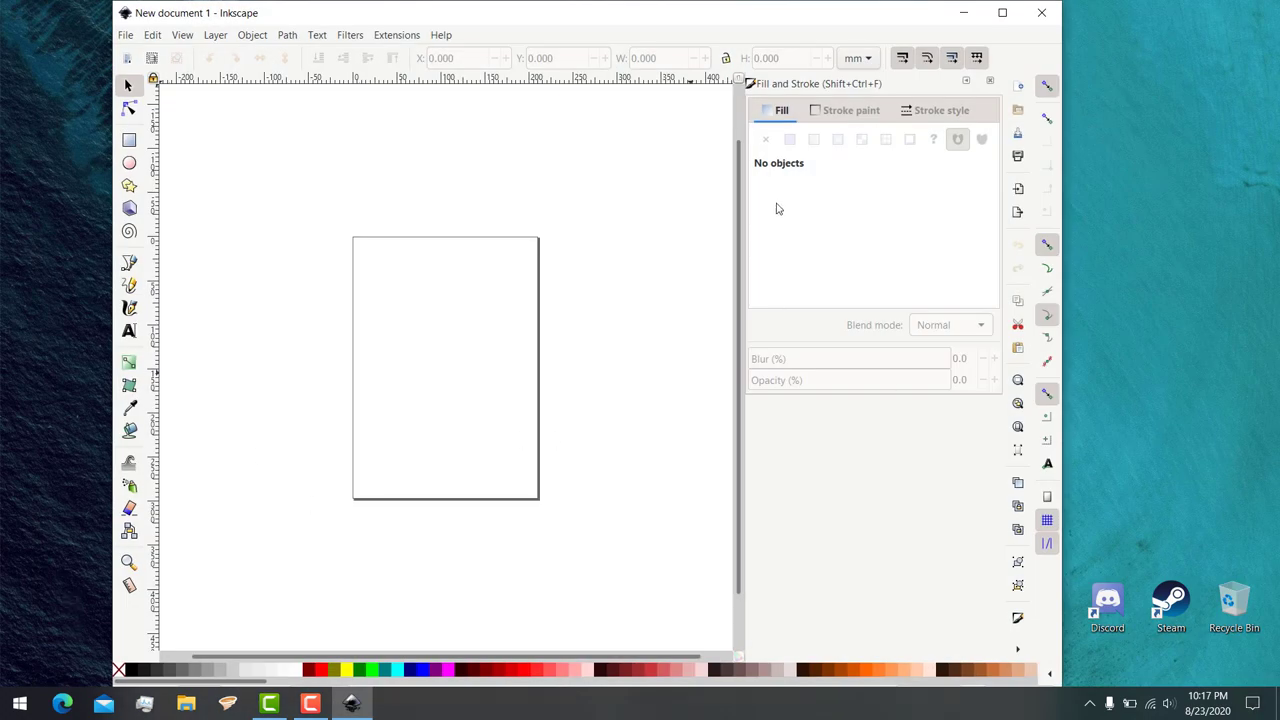
- Maximize the Inkscape window and zoom in on the page
left_click(1002, 13)
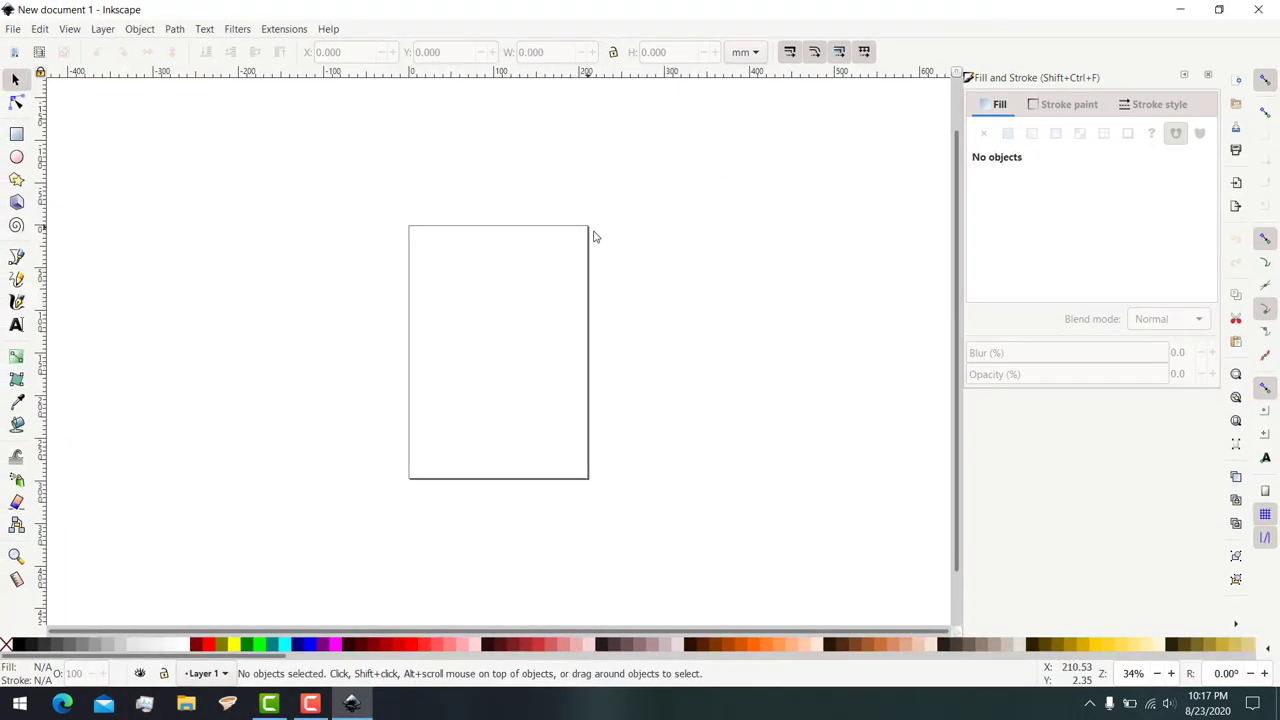
scroll(558, 307, "up", 1)
scroll(558, 307, "up", 1)
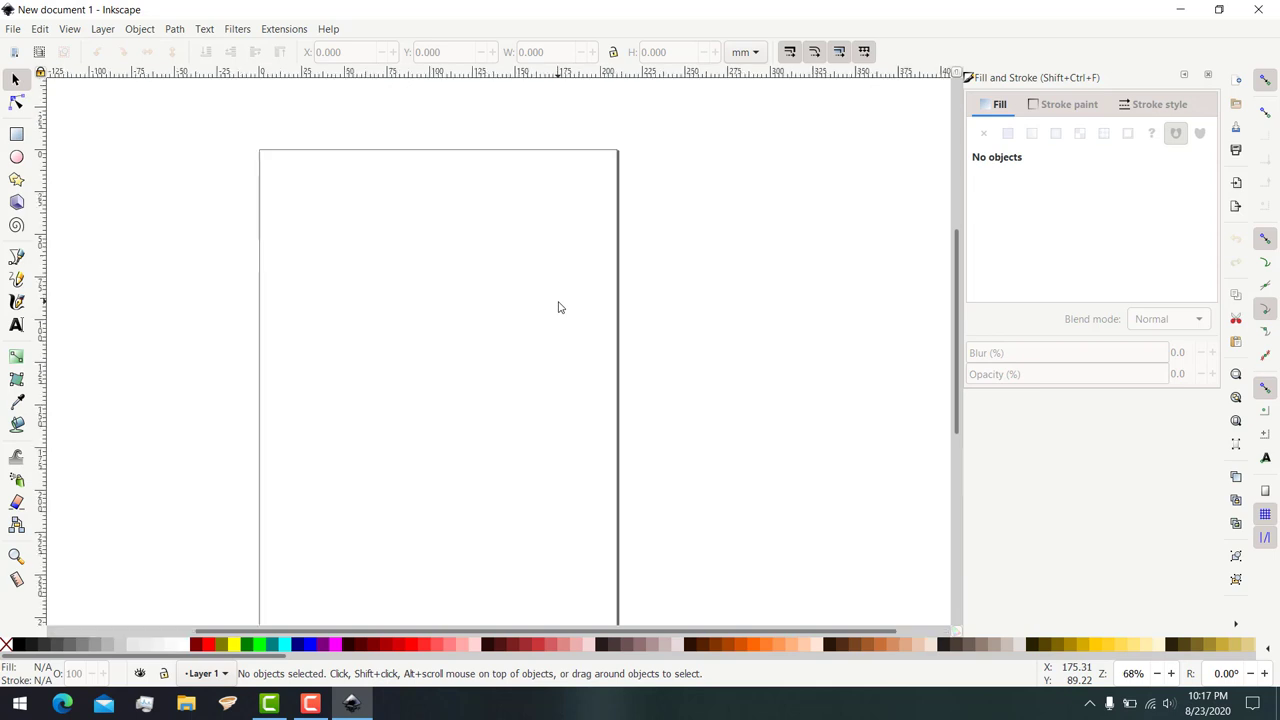
left_click_drag(960, 292, 958, 314)
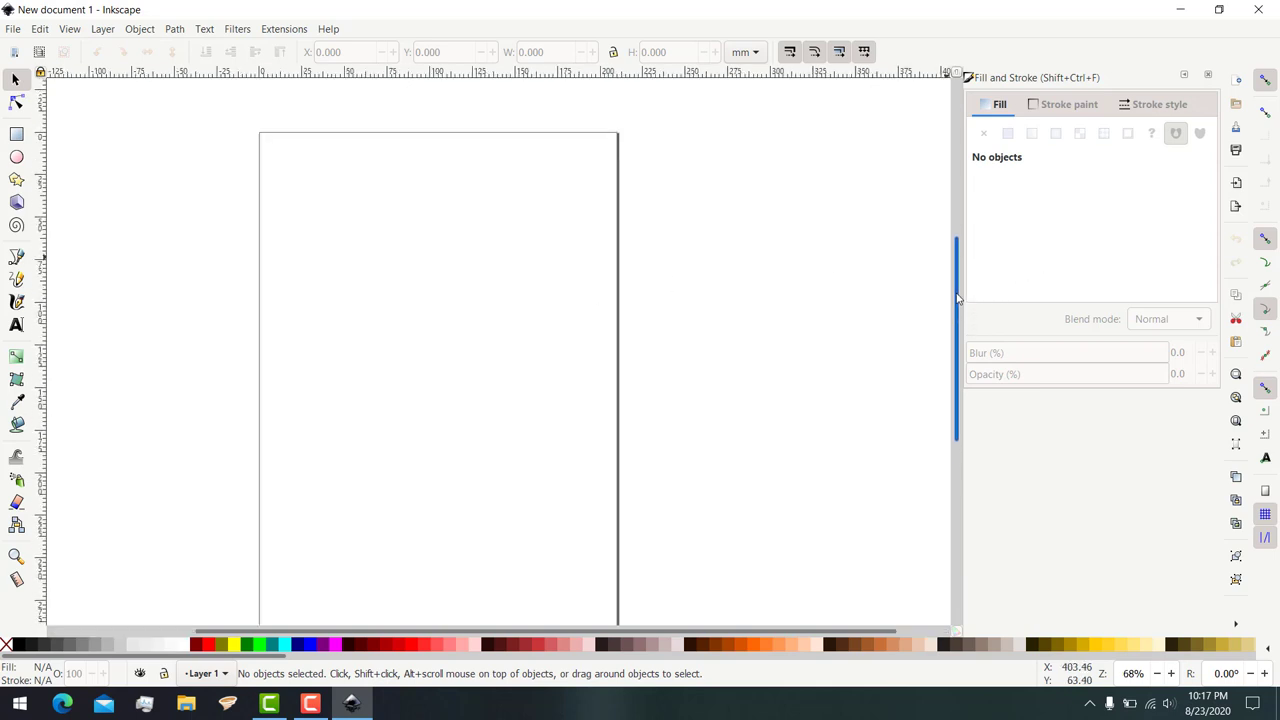
- Draw a trial 3D box on the page, then delete it
left_click(16, 202)
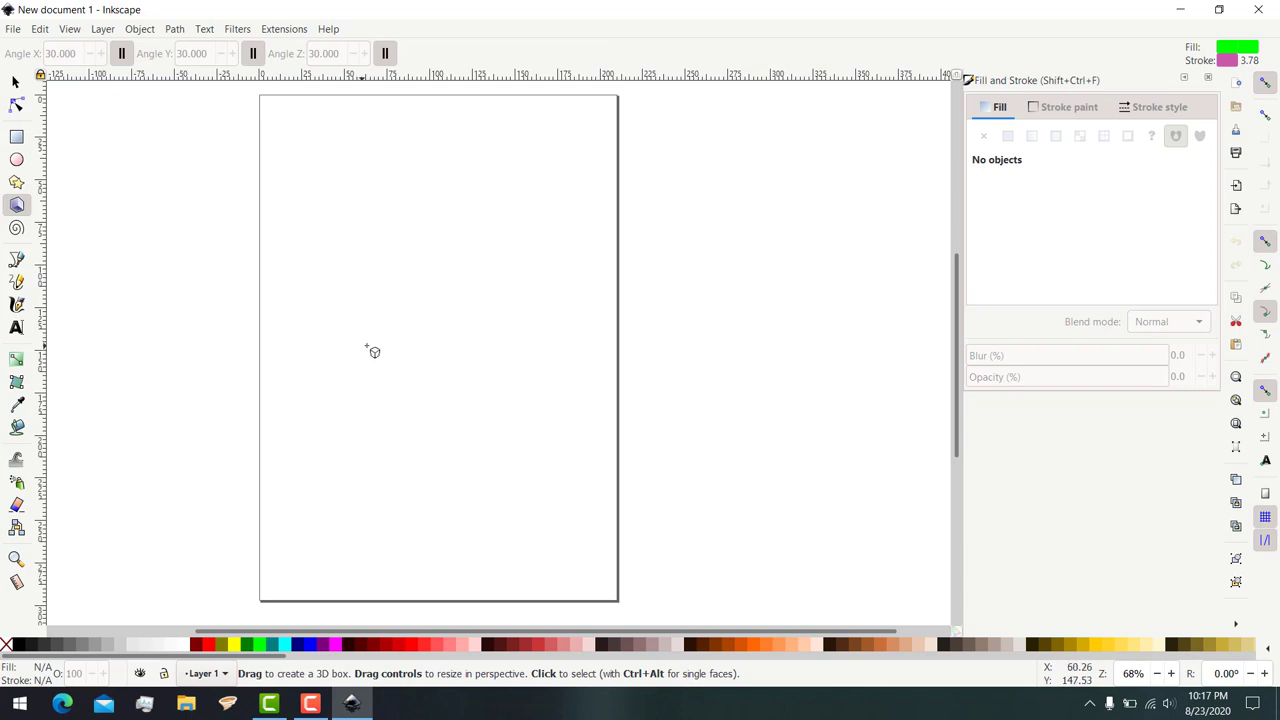
mouse_move(364, 347)
left_mouse_down()
mouse_move(398, 299)
mouse_move(395, 246)
mouse_move(420, 238)
left_mouse_up()
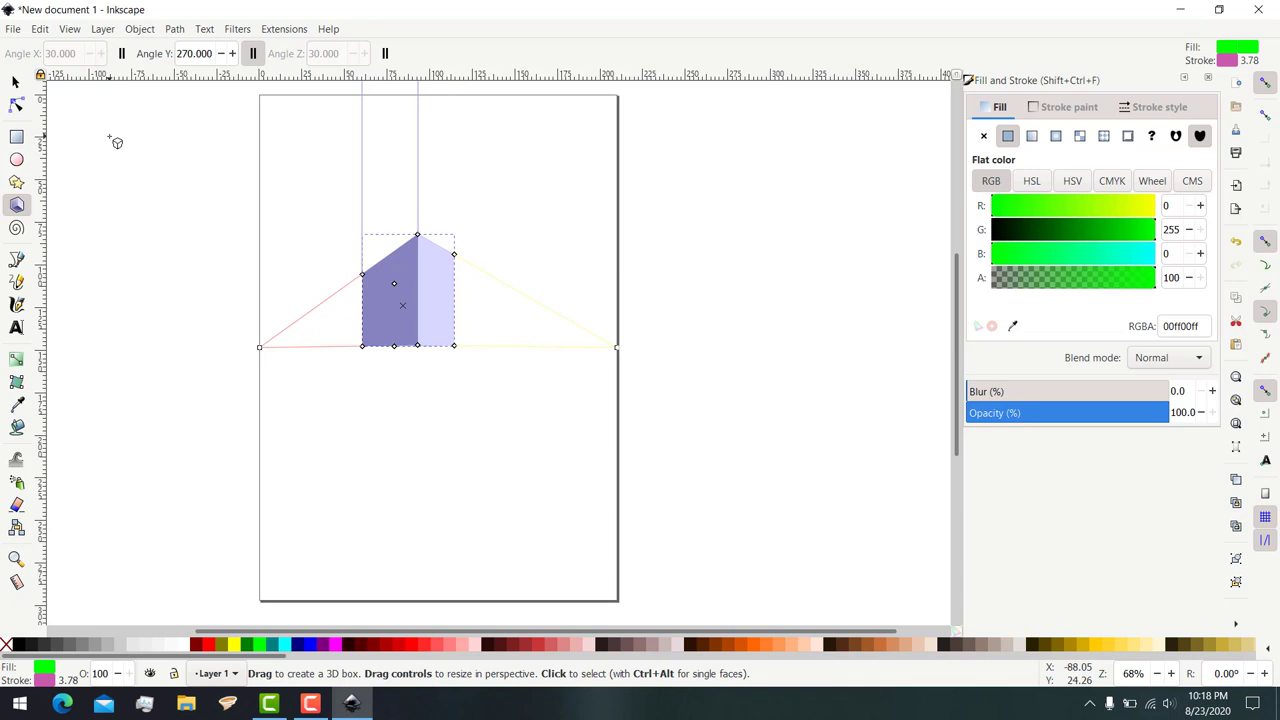
key("Delete")
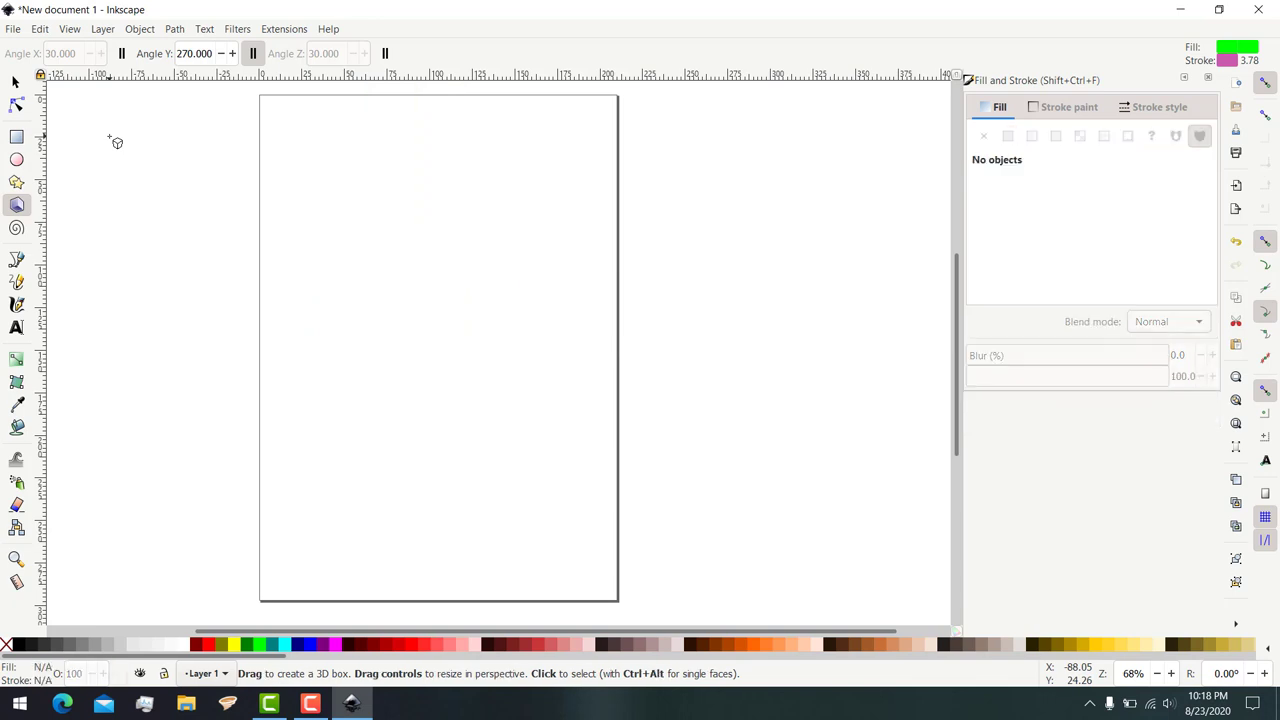
- Draw a green-outlined square and position it left of the page centre
left_click(14, 140)
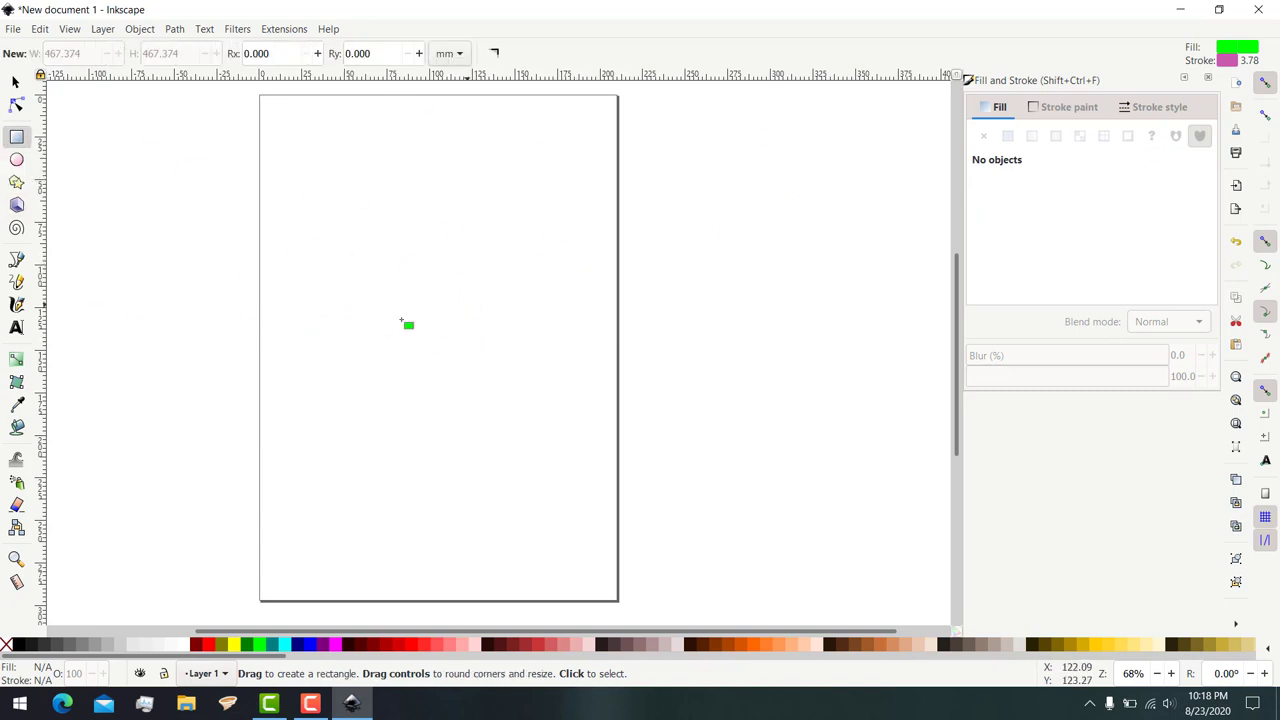
left_click(1069, 107)
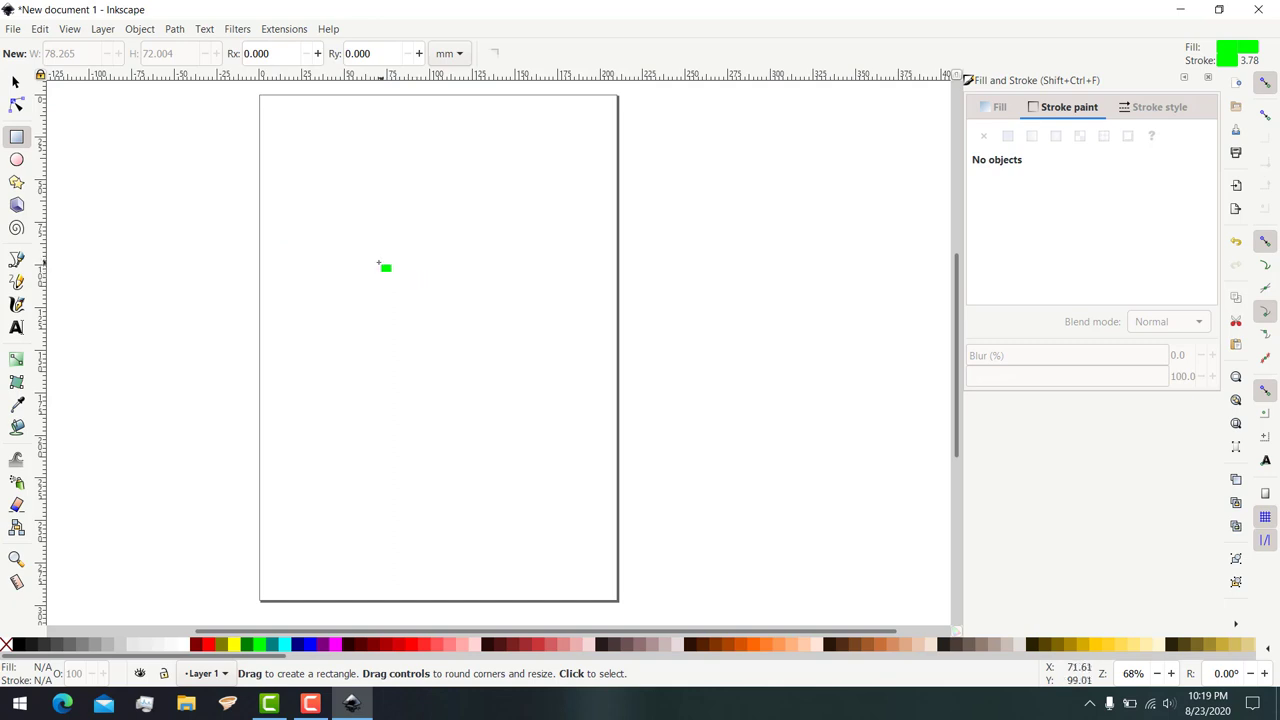
key("ctrl")
left_click_drag(415, 276, 494, 355)
left_click(15, 80)
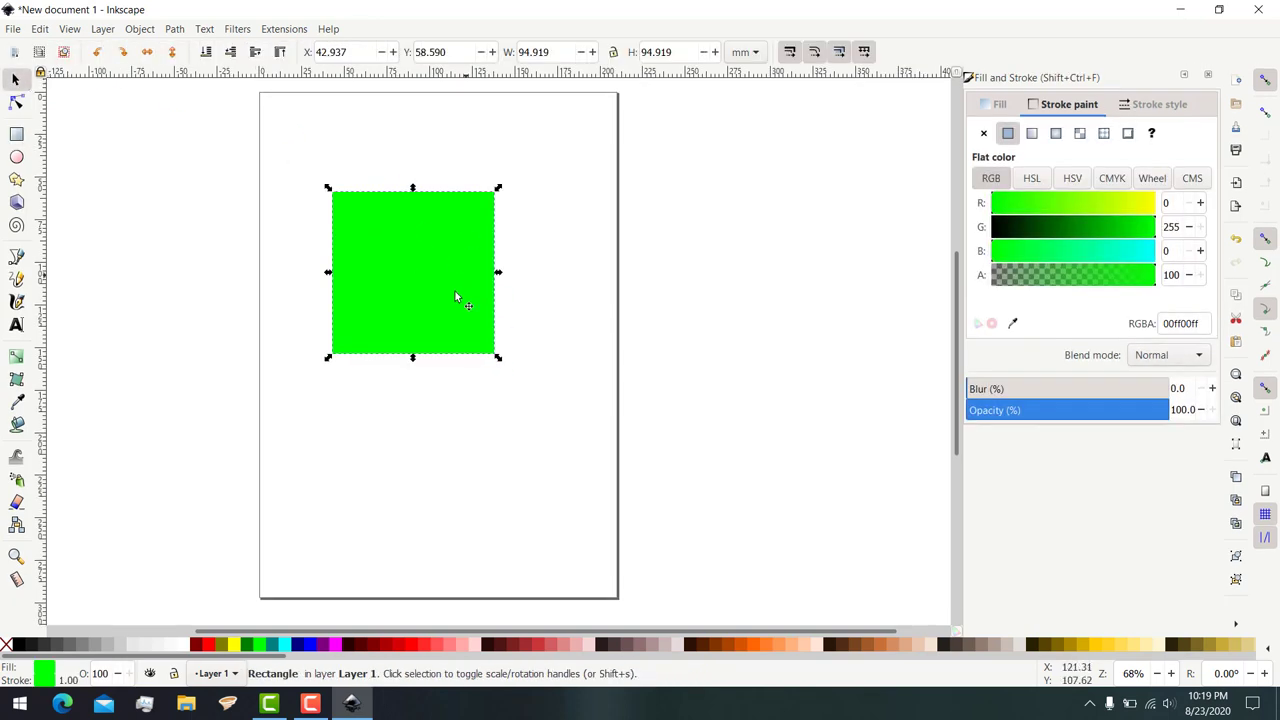
mouse_move(418, 254)
left_mouse_down()
mouse_move(384, 319)
mouse_move(378, 293)
mouse_move(391, 297)
left_mouse_up()
mouse_move(488, 363)
left_mouse_down()
mouse_move(595, 381)
mouse_move(363, 331)
mouse_move(342, 341)
mouse_move(394, 314)
mouse_move(384, 341)
mouse_move(403, 345)
left_mouse_up()
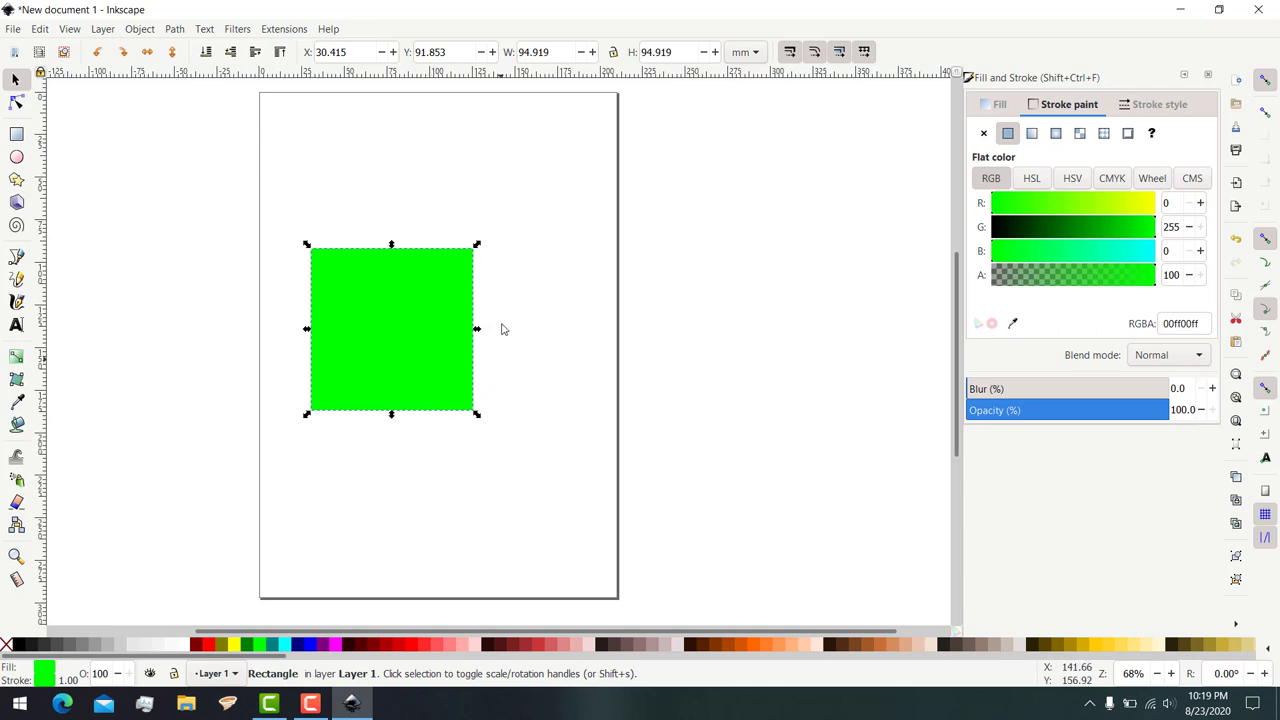
- Skew the green square down on its right side and shift it lower-left
left_click(393, 320)
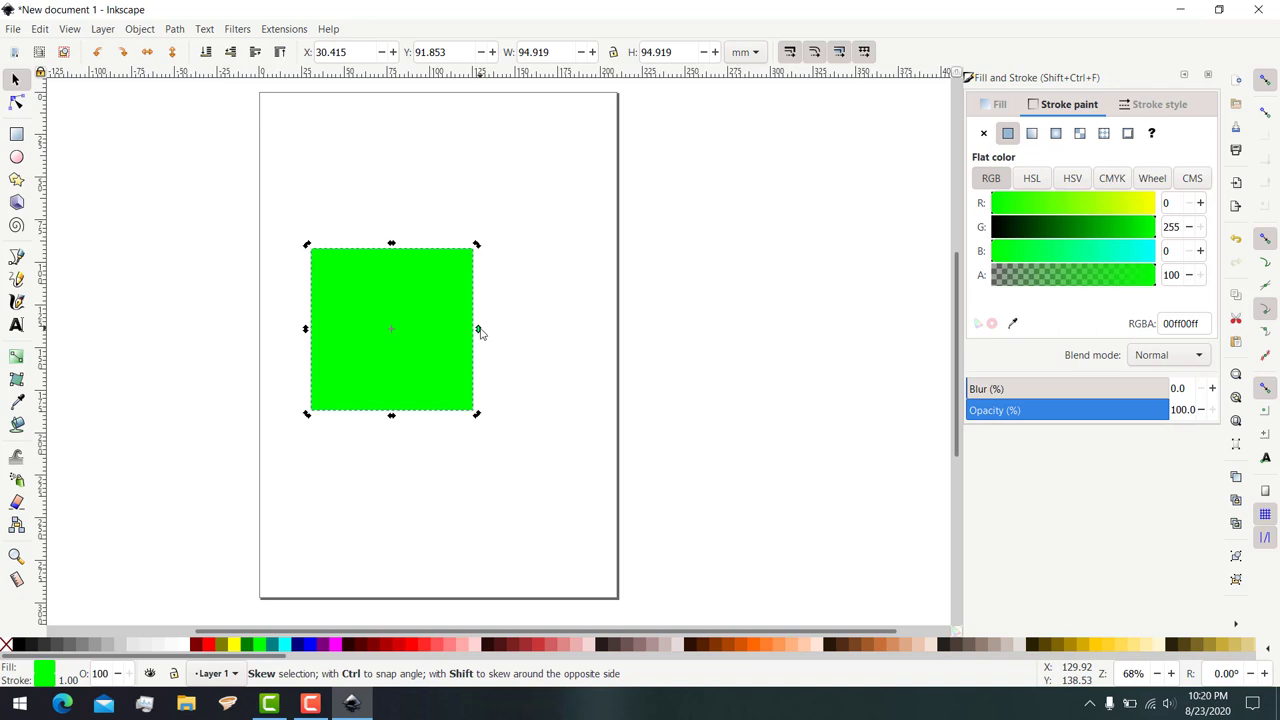
left_click_drag(480, 332, 492, 381)
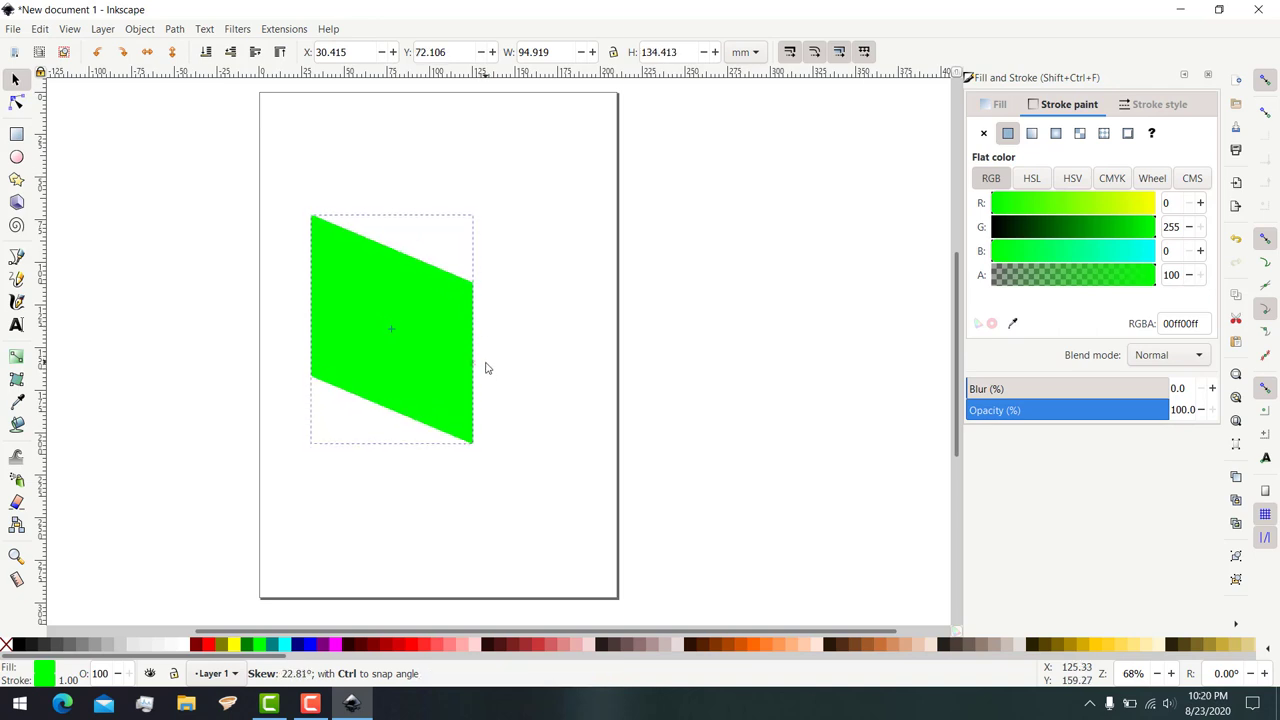
mouse_move(492, 381)
left_mouse_down()
mouse_move(500, 397)
mouse_move(503, 355)
mouse_move(511, 406)
left_mouse_up()
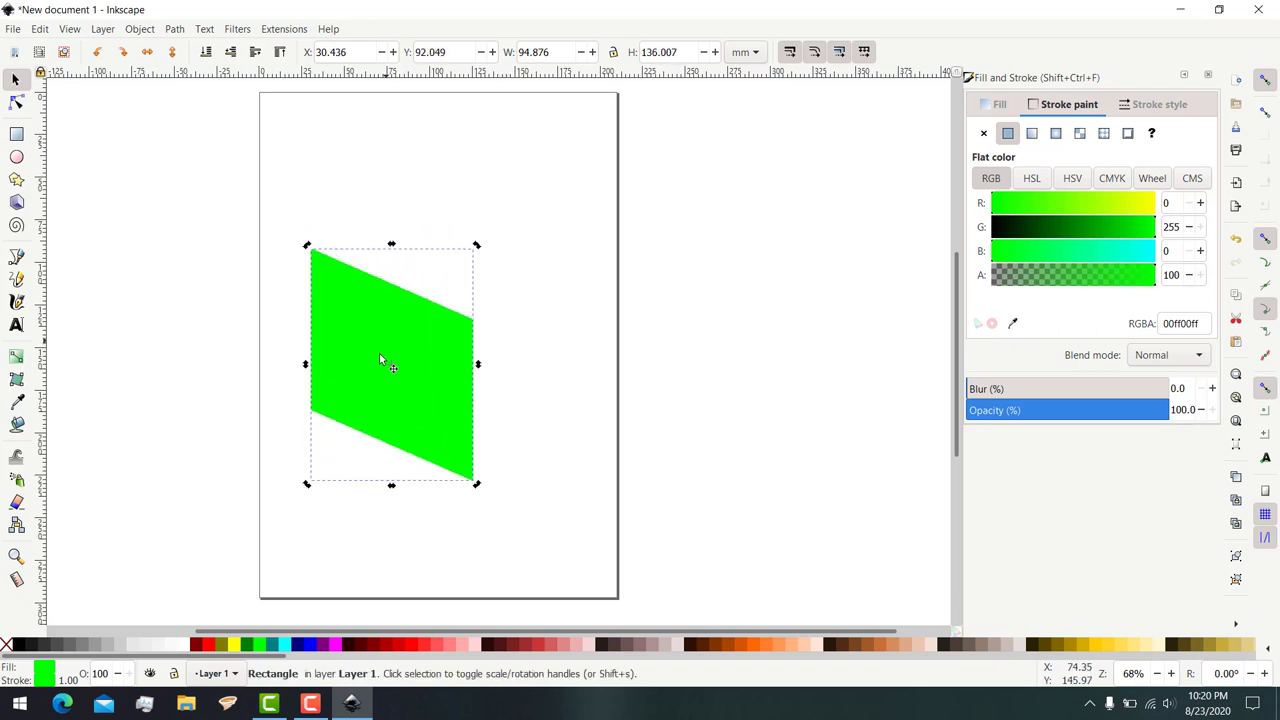
left_click_drag(415, 388, 383, 428)
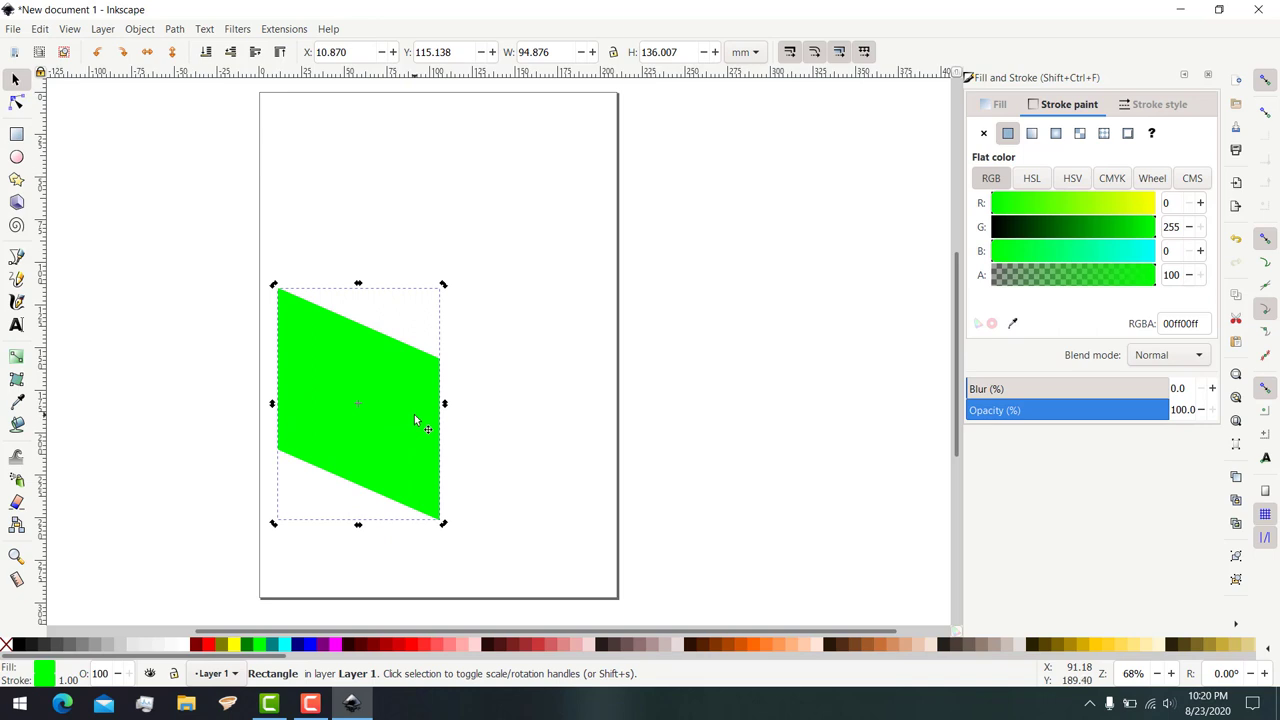
- Duplicate the parallelogram, flip the copy horizontally and snap it beside the original
key("ctrl")
key("ctrl+d")
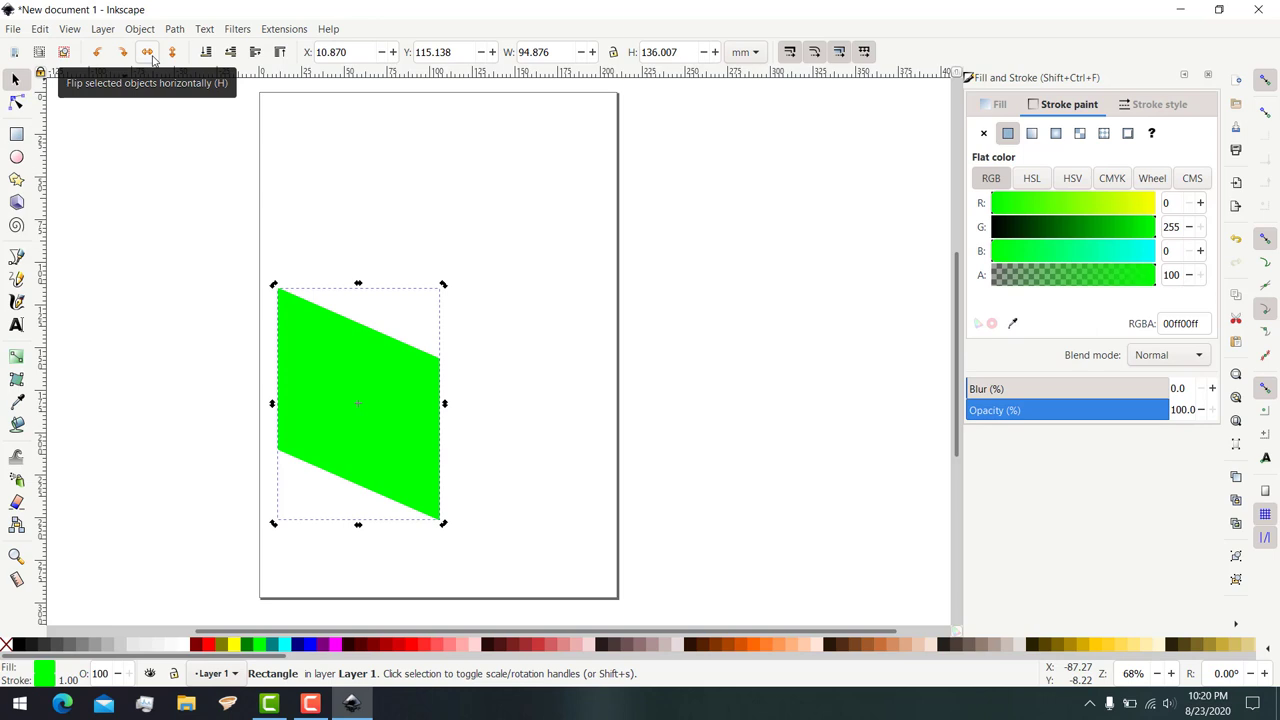
left_click(152, 58)
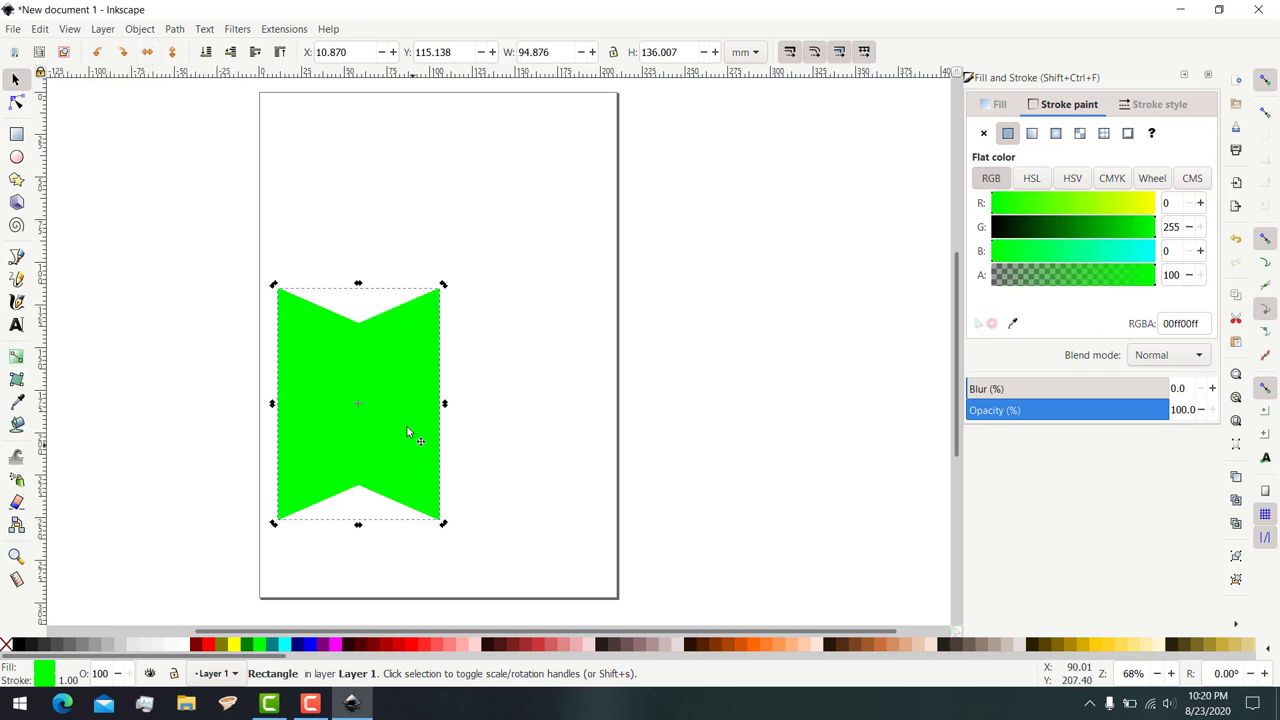
left_click_drag(387, 395, 551, 390)
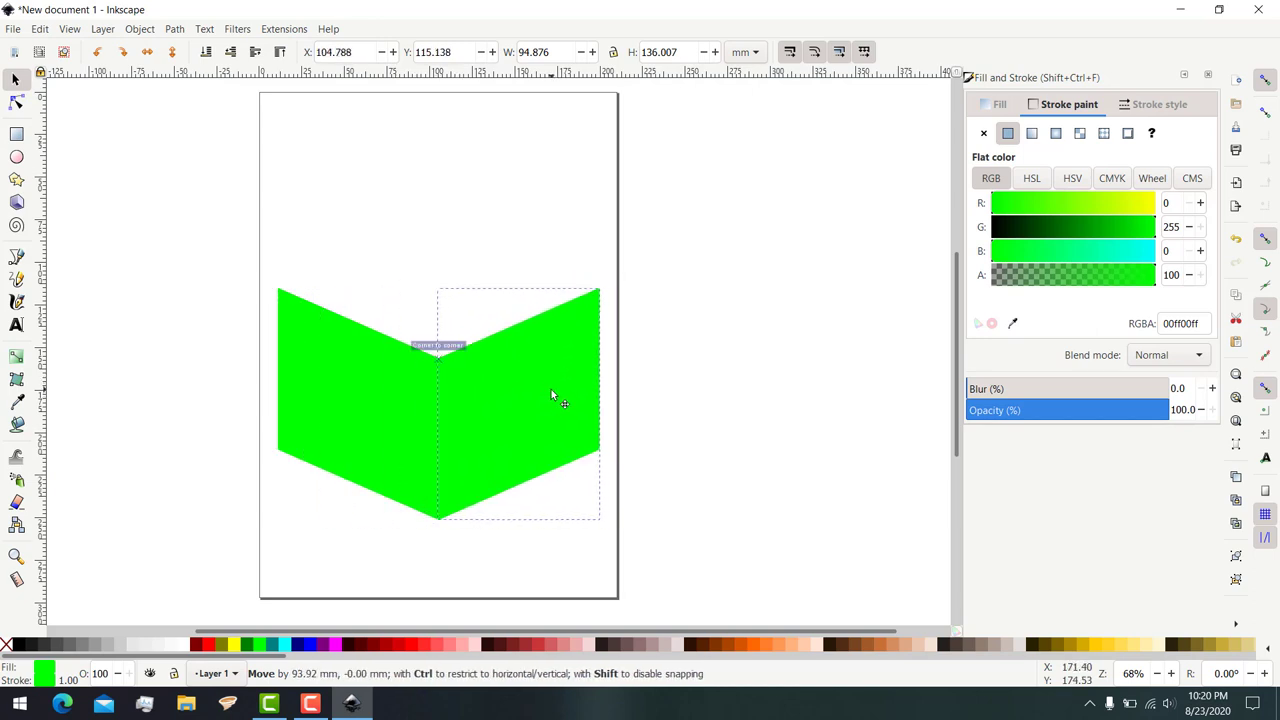
left_click(726, 320)
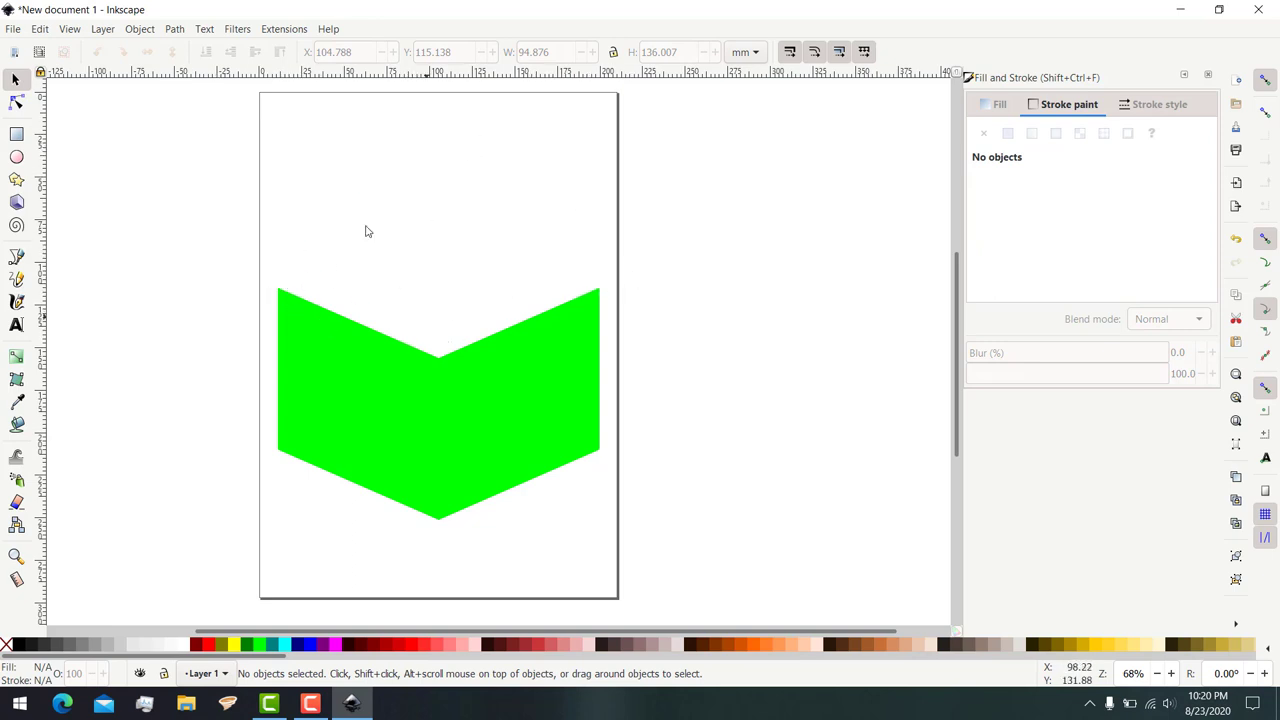
- Draw a new green square above the chevron
left_click(16, 134)
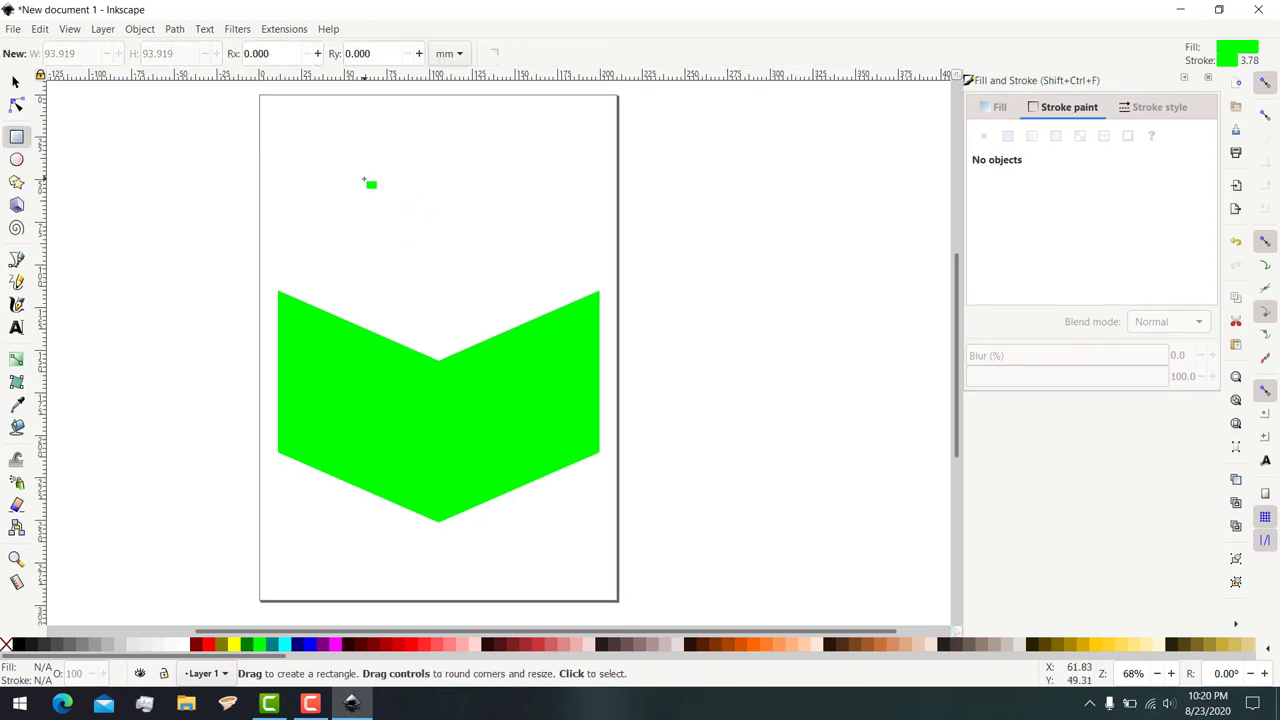
left_click_drag(363, 180, 446, 259)
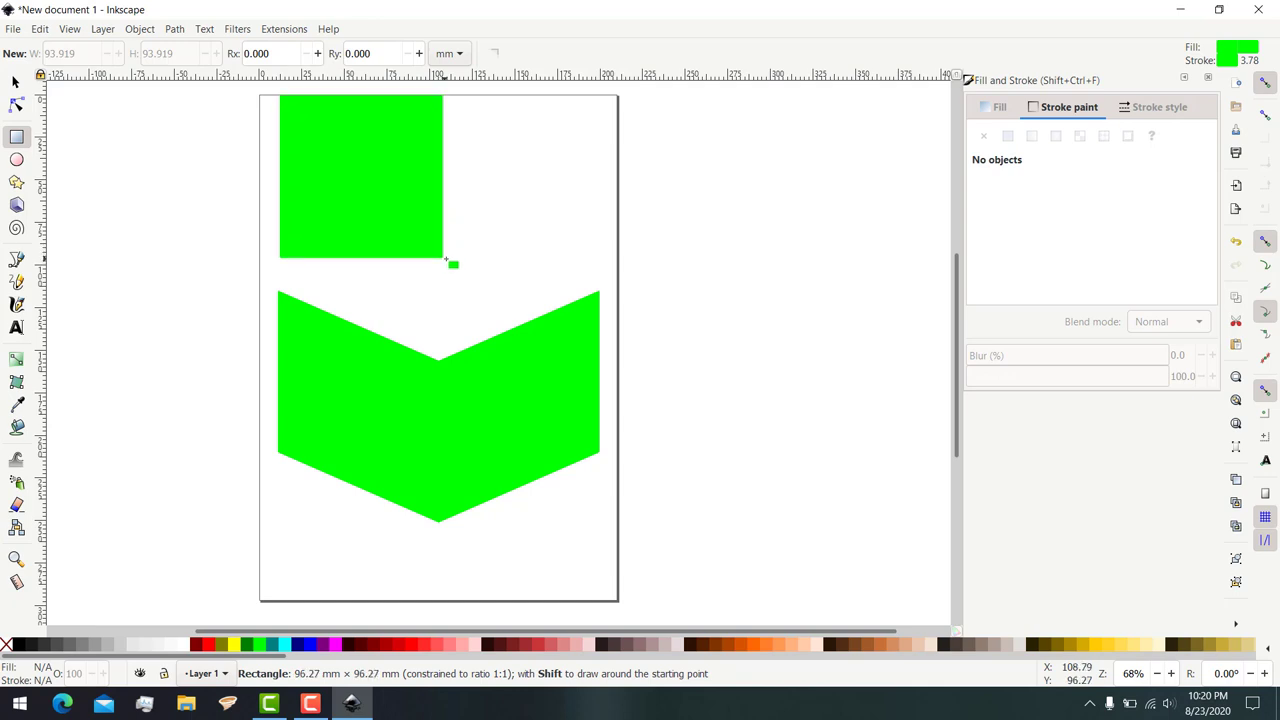
left_click_drag(446, 259, 490, 291)
scroll(651, 371, "up", 1)
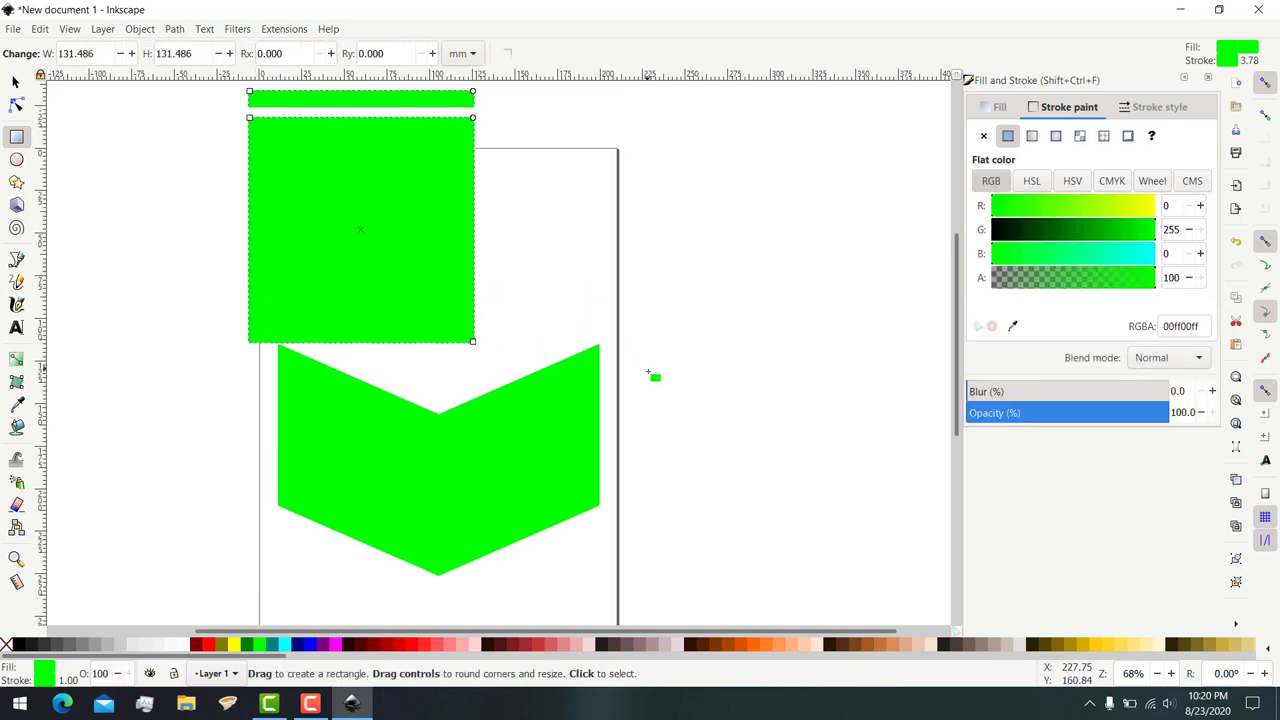
scroll(651, 371, "up", 2)
scroll(651, 371, "up", 1)
- Move the square over the chevron's notch and rotate it 45° into a diamond
left_click(15, 80)
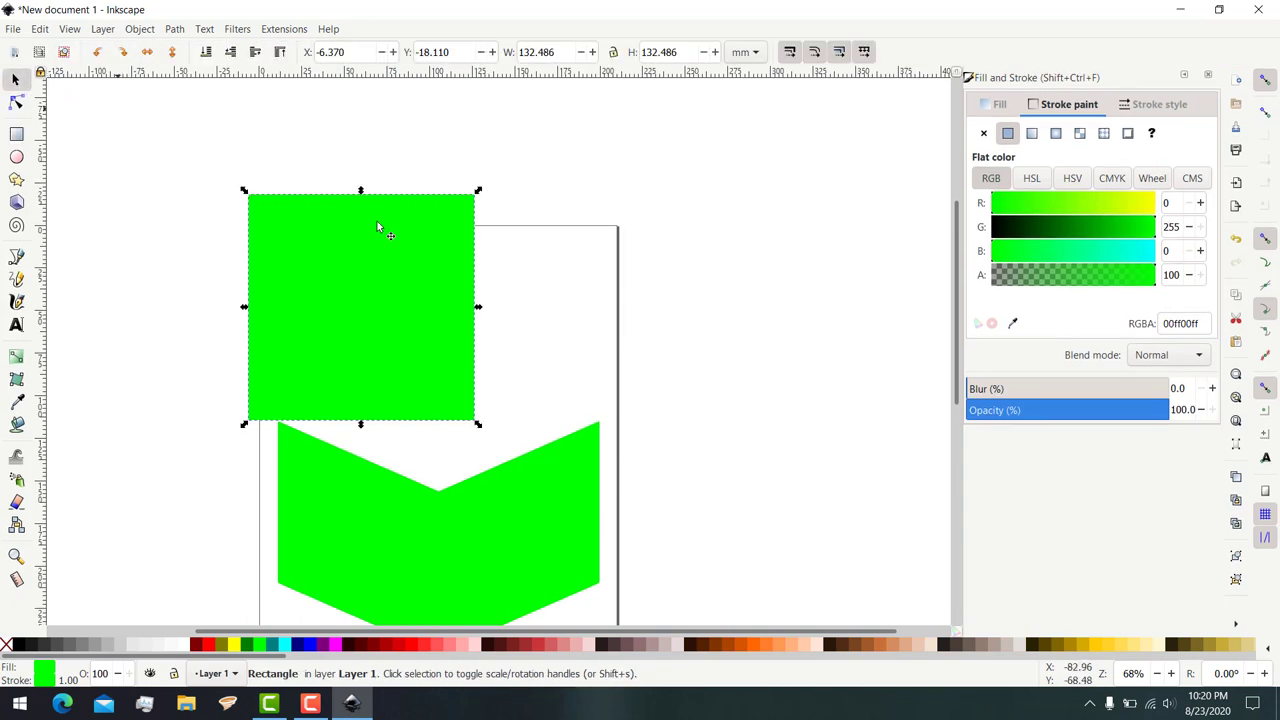
mouse_move(445, 330)
left_mouse_down()
mouse_move(570, 277)
mouse_move(634, 314)
mouse_move(569, 380)
mouse_move(591, 349)
mouse_move(514, 301)
mouse_move(521, 325)
left_mouse_up()
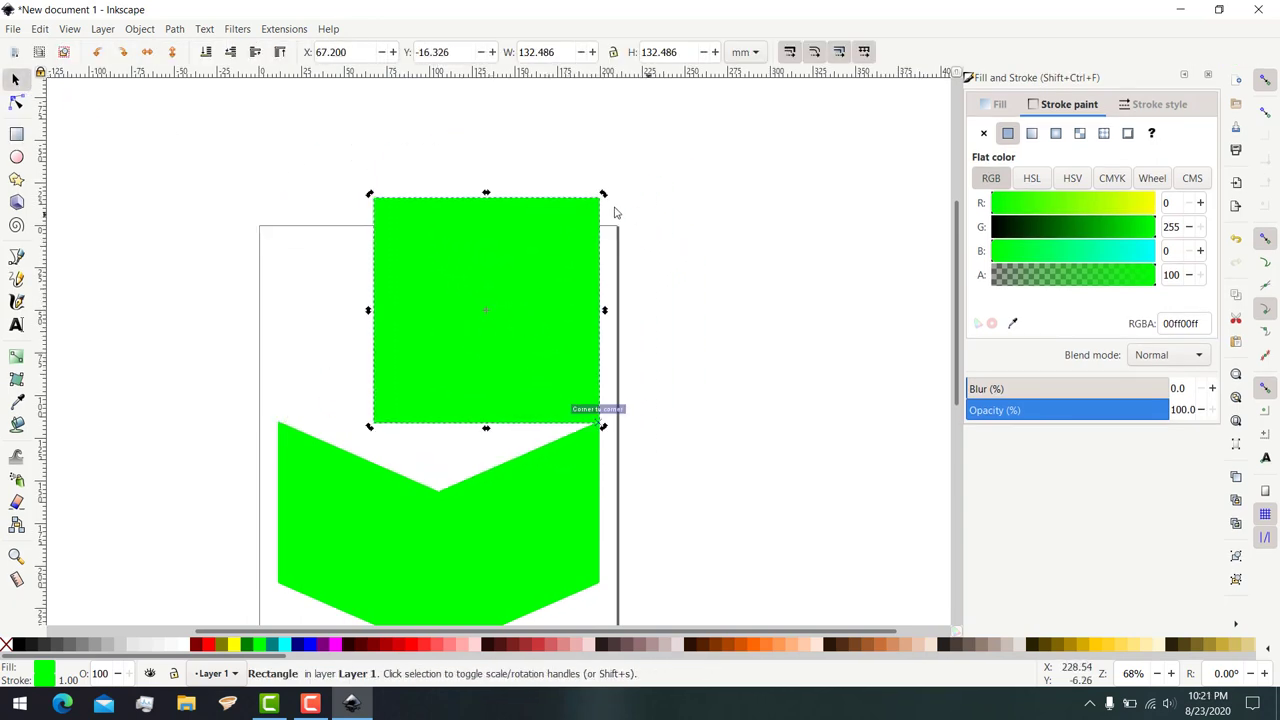
left_click(470, 318)
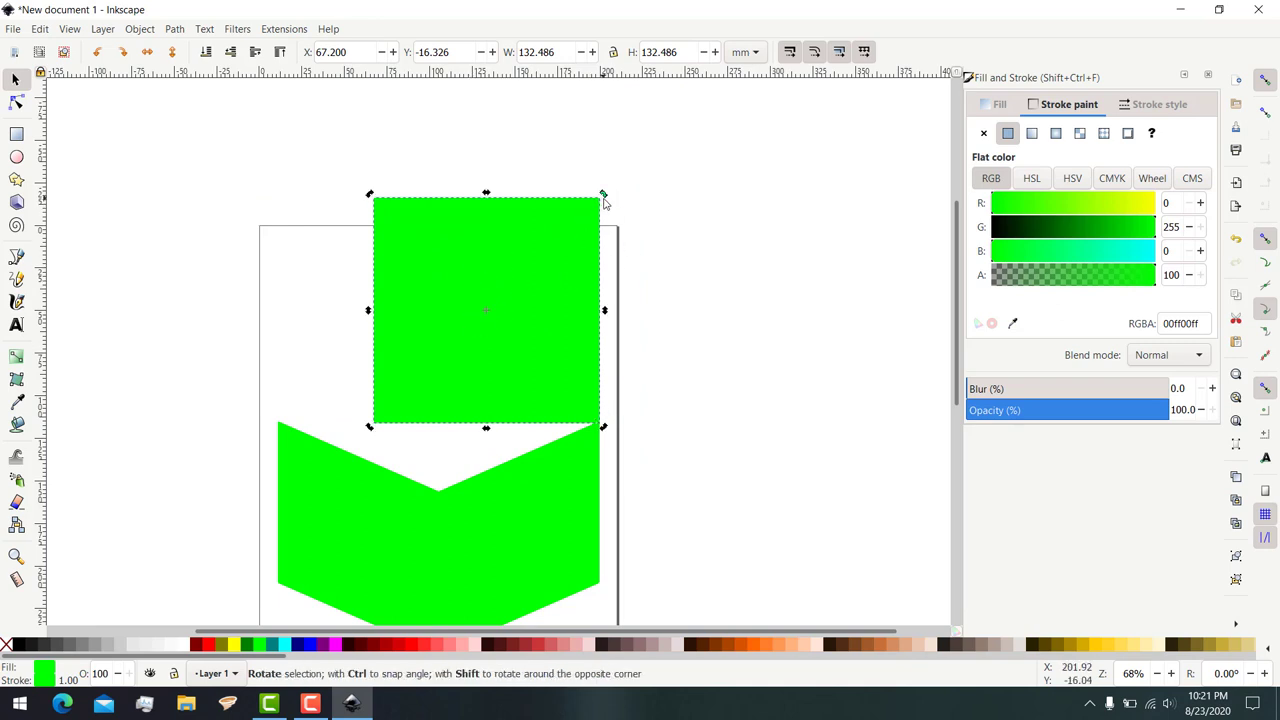
left_click_drag(603, 203, 506, 176)
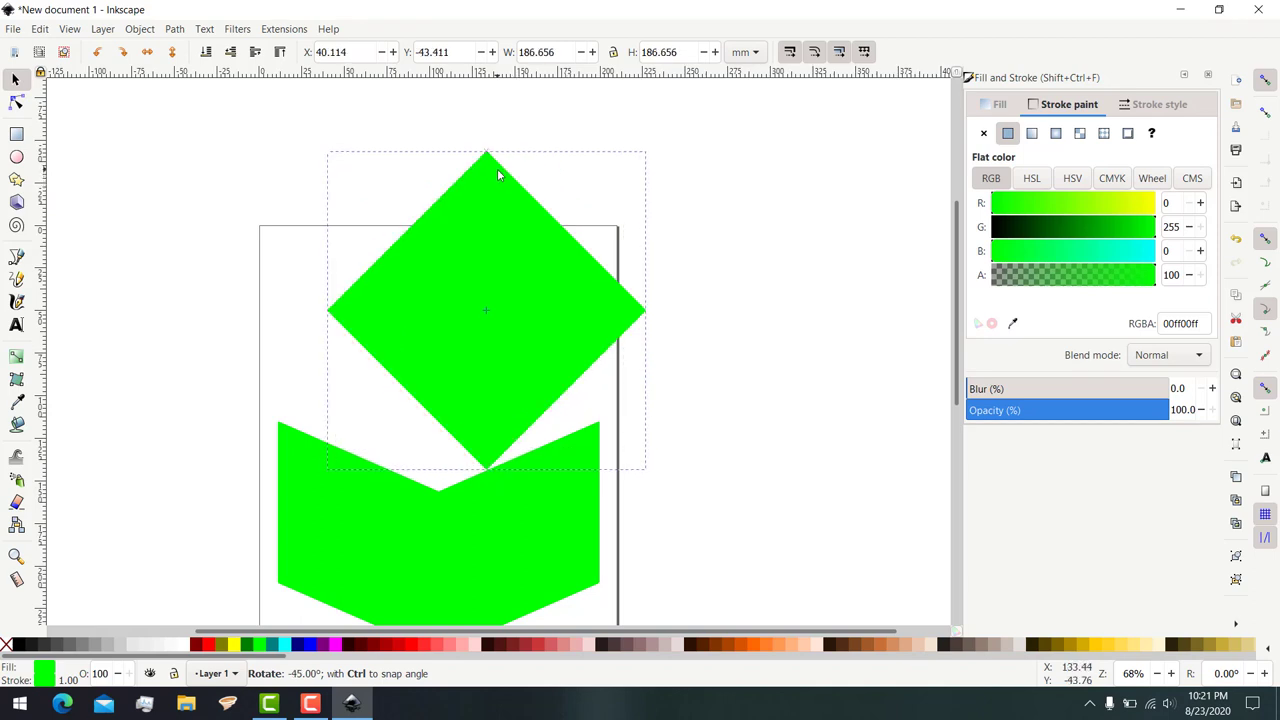
- Align the diamond with the notch, fine-tune its skew and squash it to half height
mouse_move(568, 300)
left_mouse_down()
mouse_move(511, 279)
mouse_move(508, 305)
left_mouse_up()
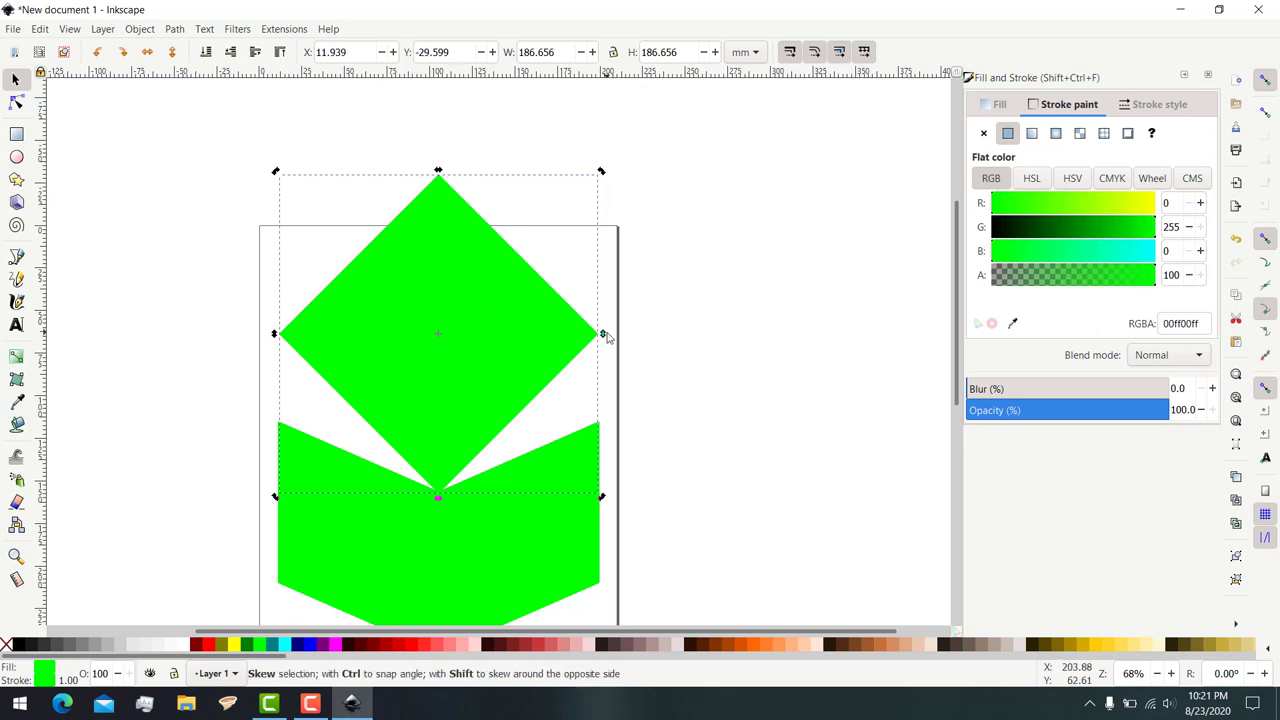
left_click_drag(607, 341, 613, 336)
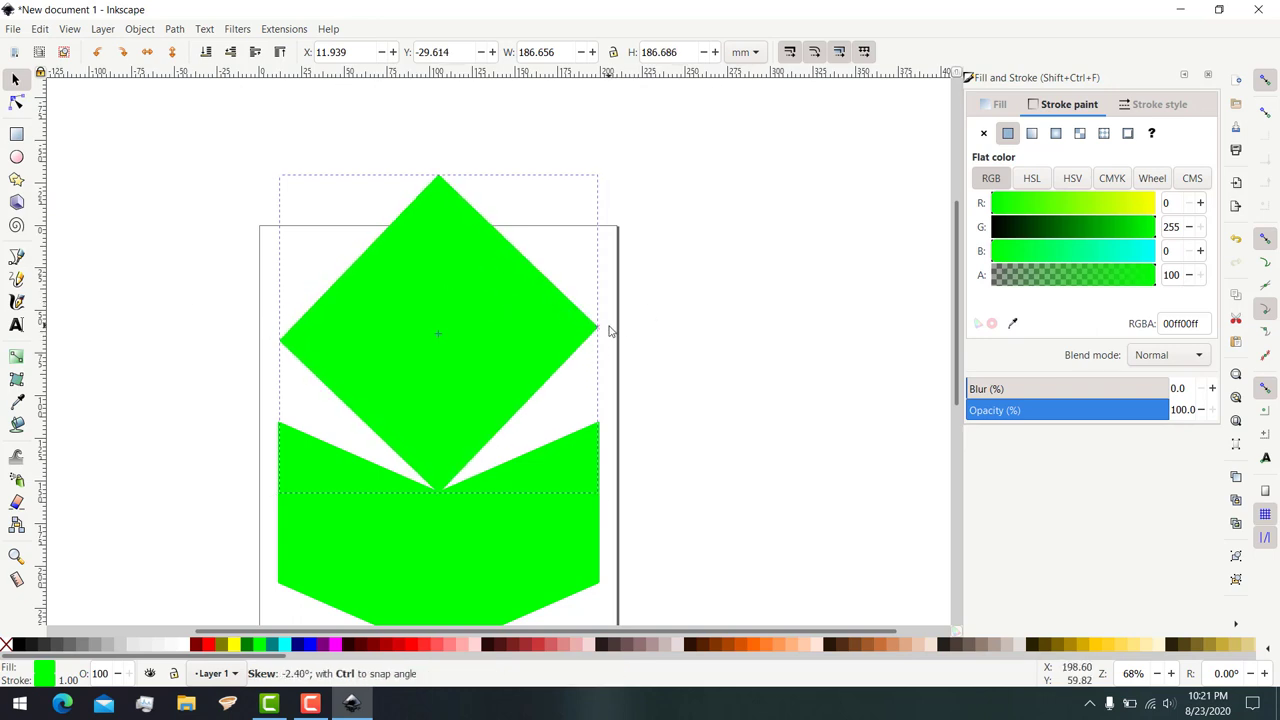
left_click_drag(613, 336, 643, 337)
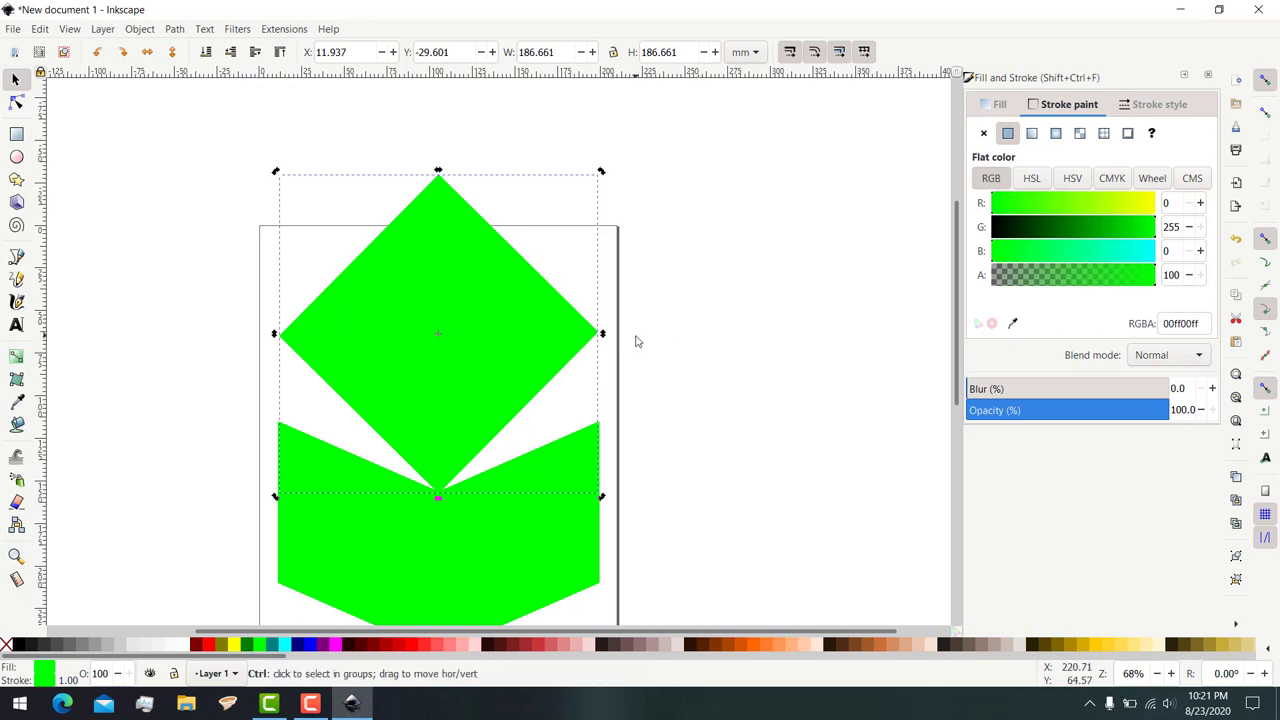
mouse_move(603, 337)
left_mouse_down()
mouse_move(611, 353)
mouse_move(617, 330)
left_mouse_up()
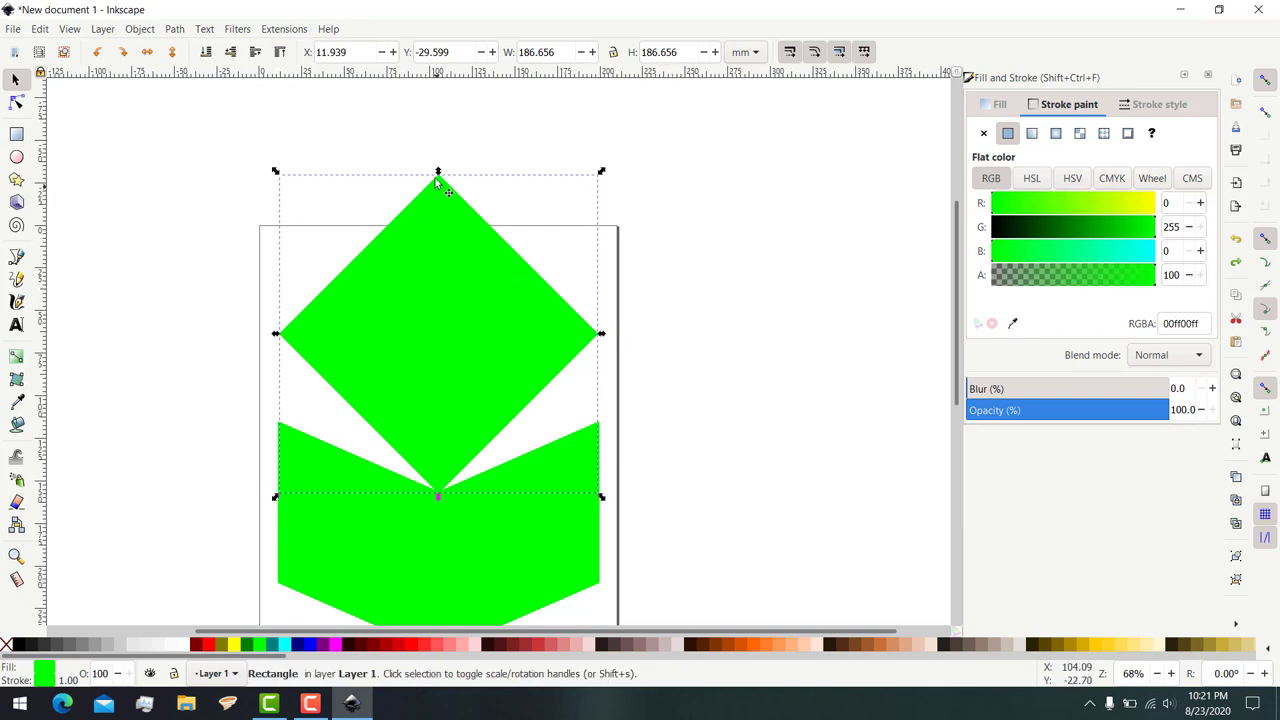
left_click_drag(441, 186, 459, 352)
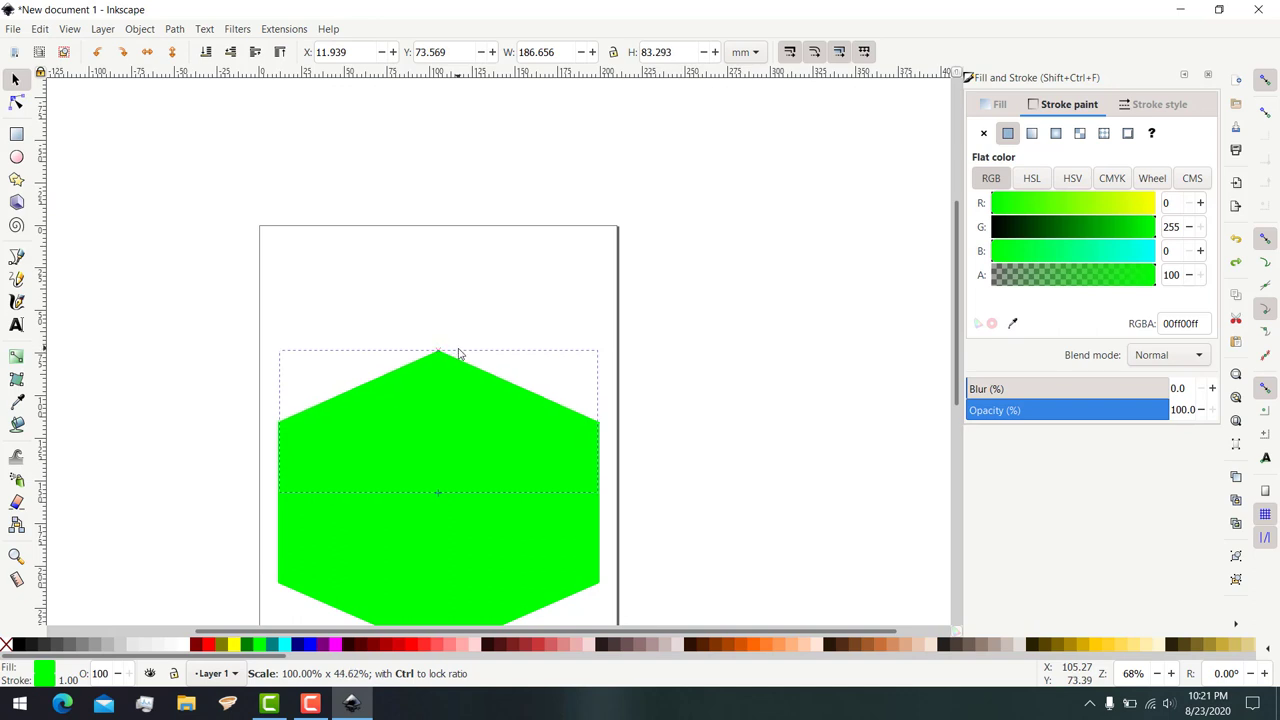
- Fill the cube's top face with yellow from the palette
left_click(665, 436)
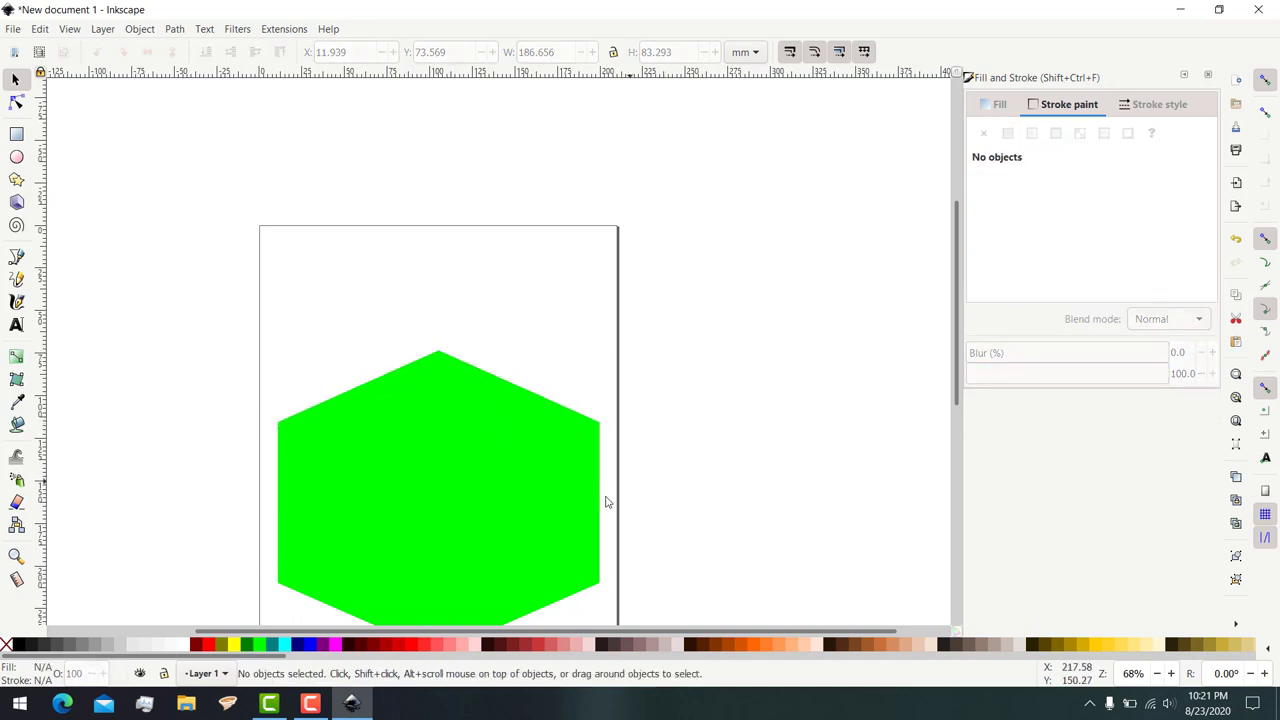
scroll(674, 477, "down", 1)
scroll(674, 465, "down", 1)
scroll(677, 441, "up", 1, "ctrl")
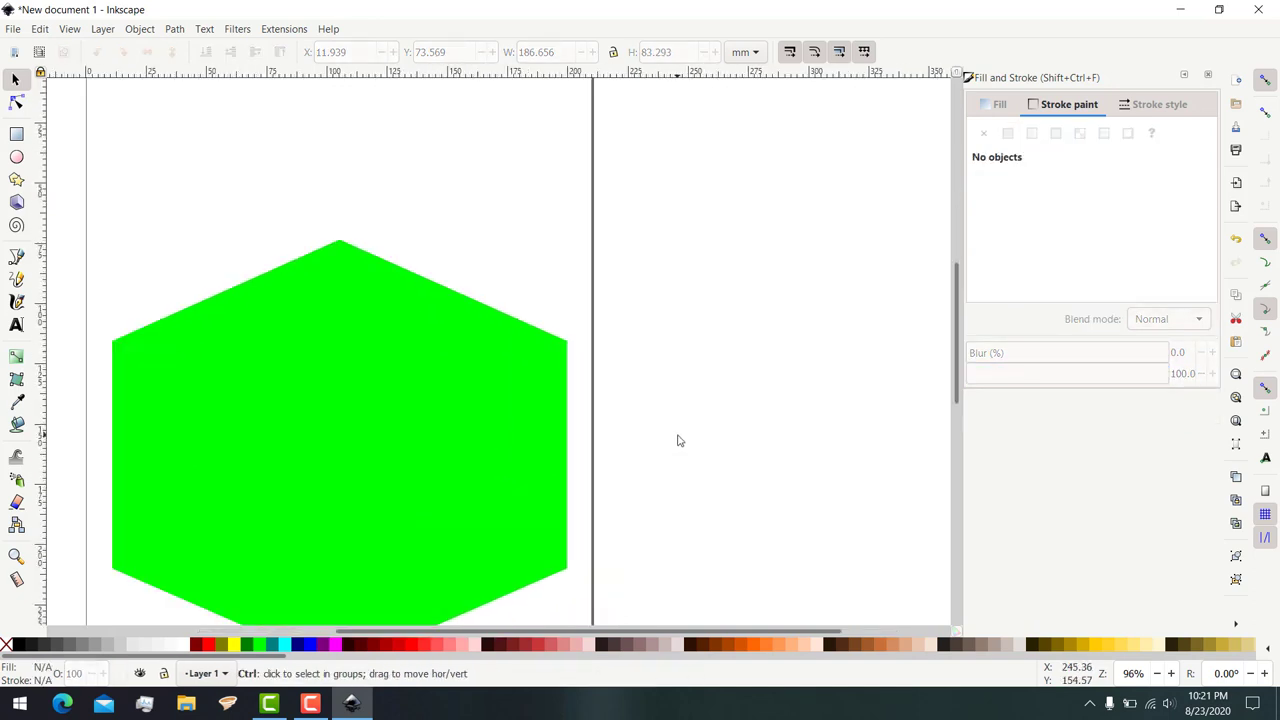
scroll(677, 441, "up", 1, "ctrl")
scroll(677, 441, "down", 1, "ctrl")
scroll(677, 437, "down", 1, "ctrl")
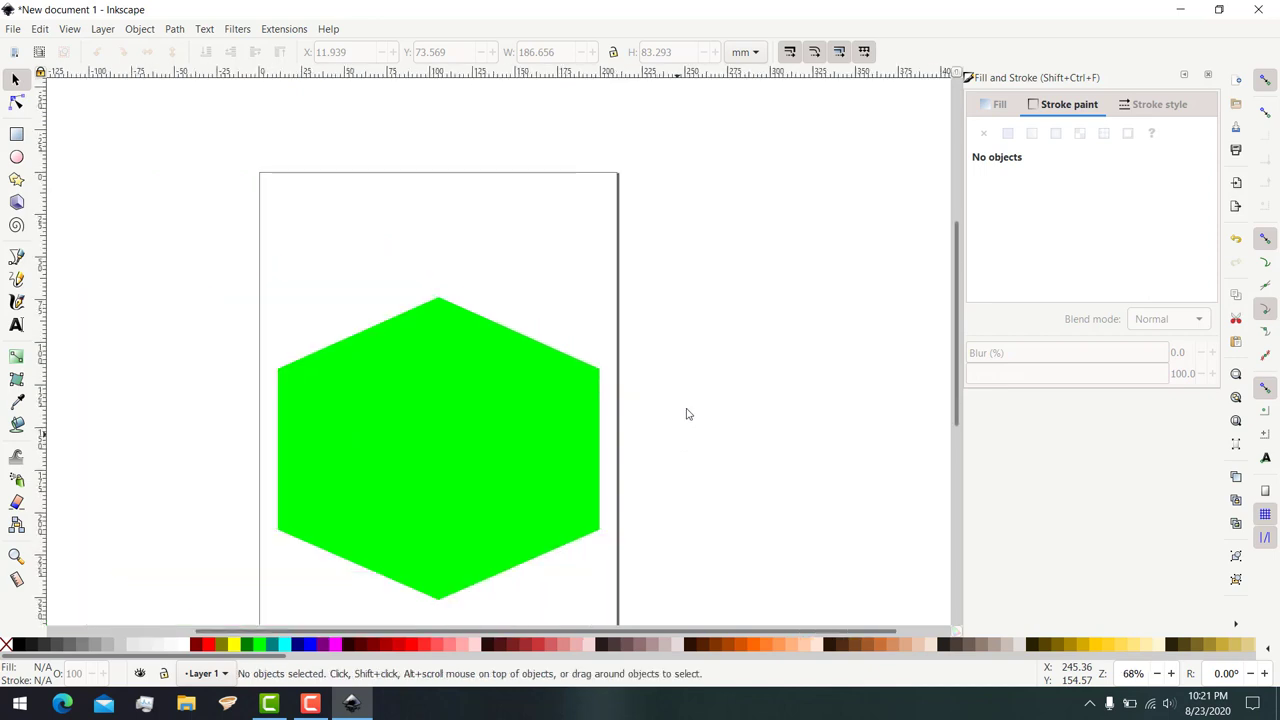
scroll(600, 375, "down", 1)
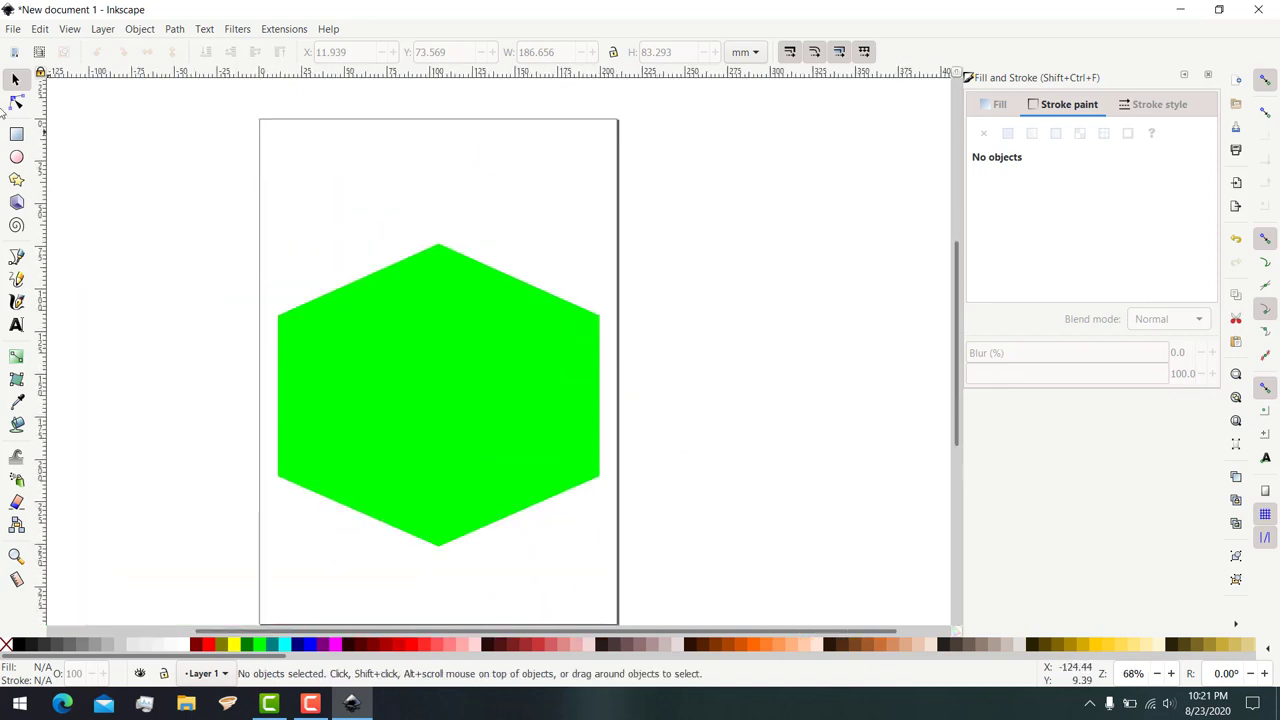
left_click(463, 273)
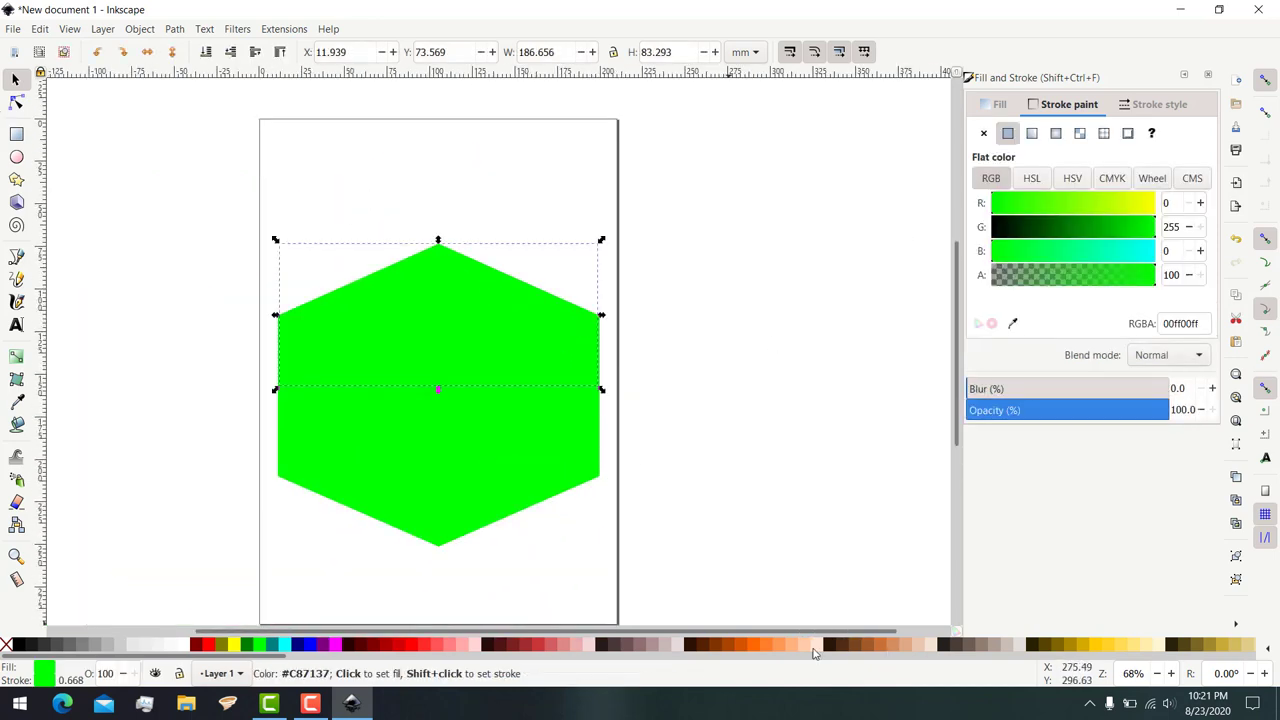
left_click(234, 645)
- Fill the right face red and the left face blue
left_click(502, 470)
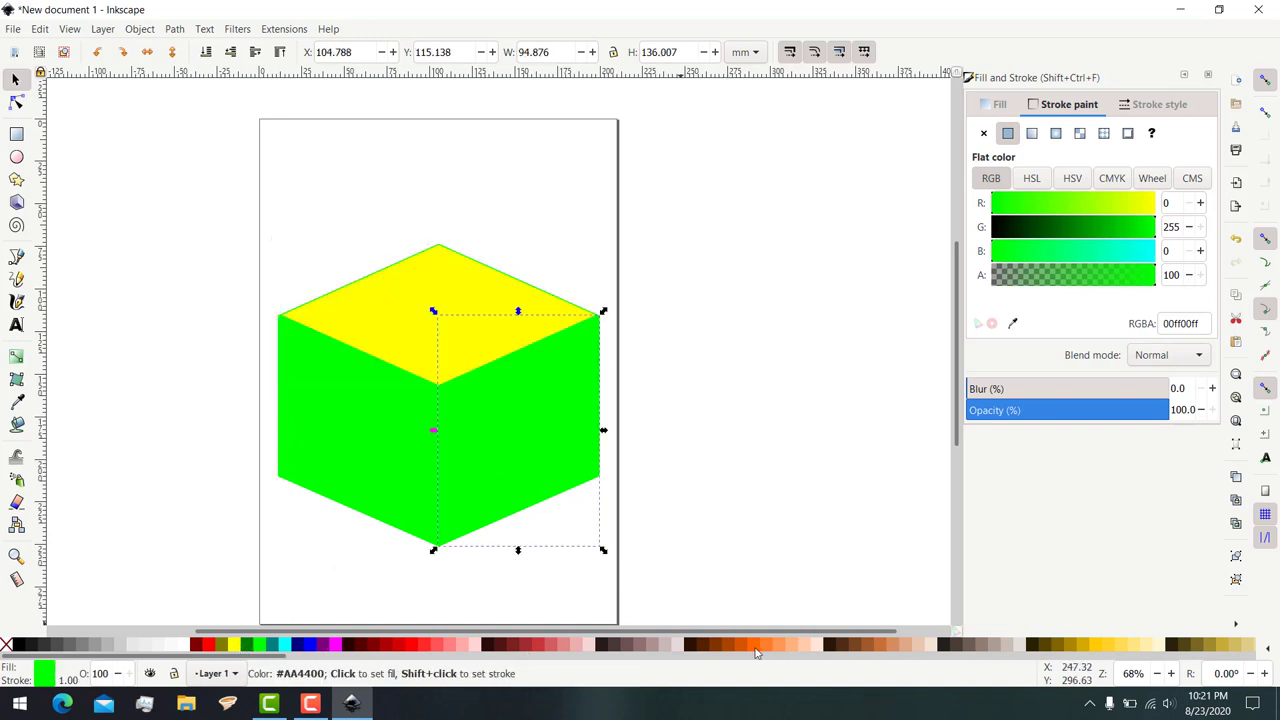
left_click(404, 645)
left_click(757, 234)
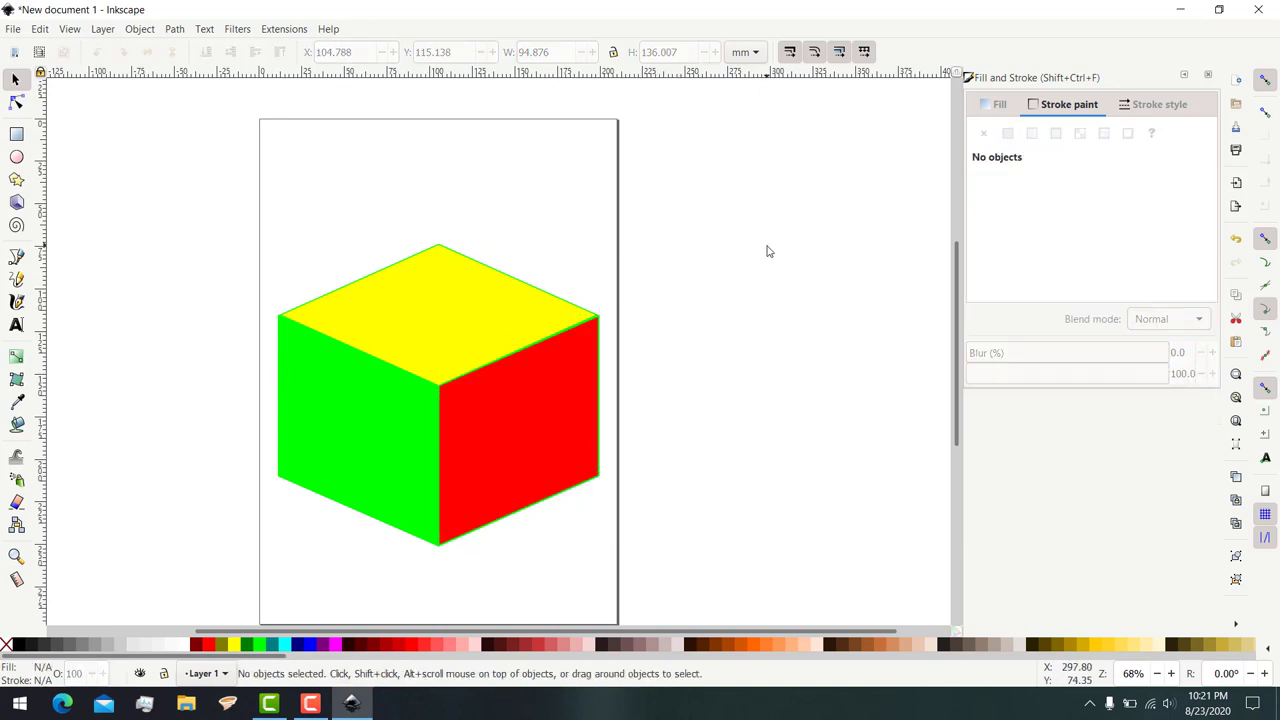
left_click(377, 404)
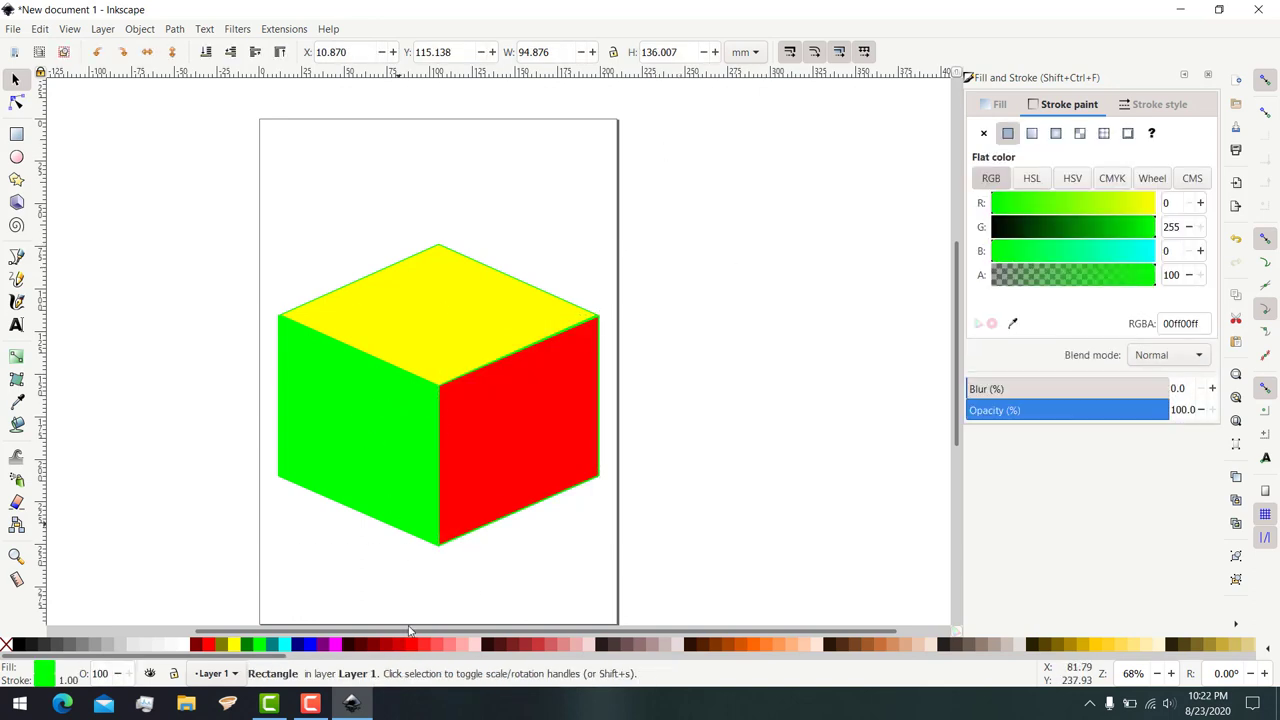
left_click(311, 647)
left_click(856, 341)
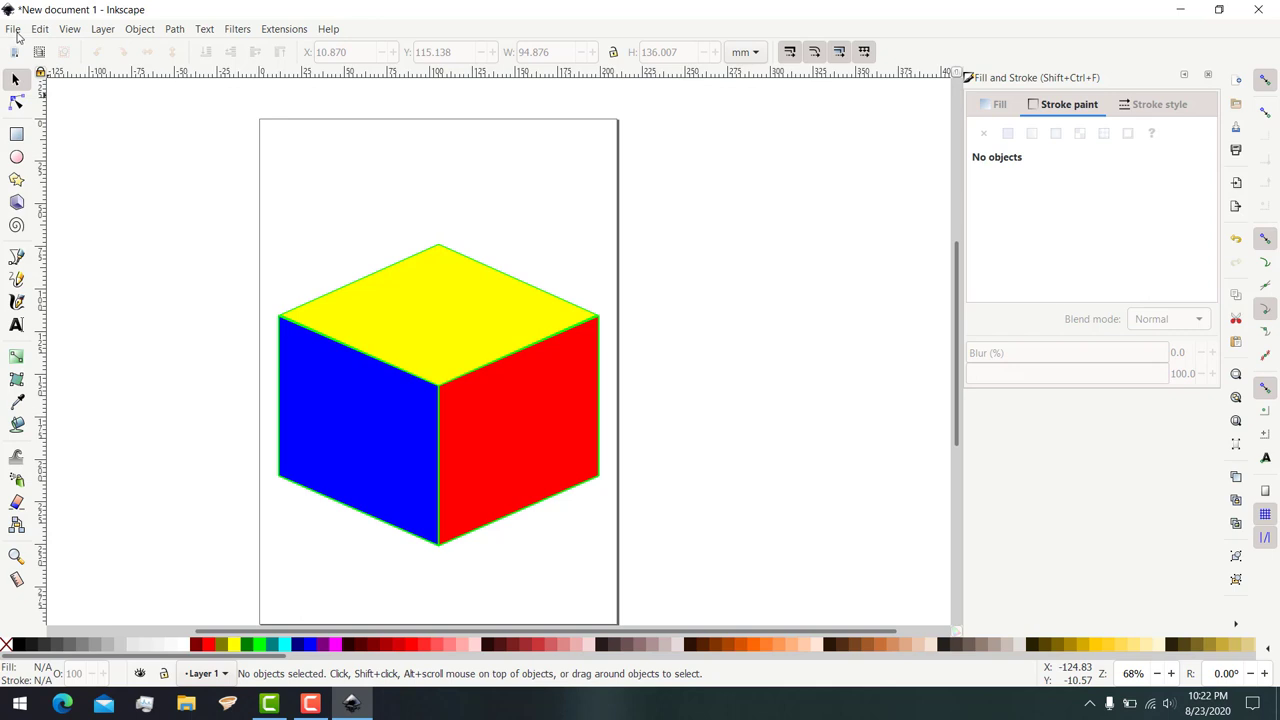
left_click(16, 33)
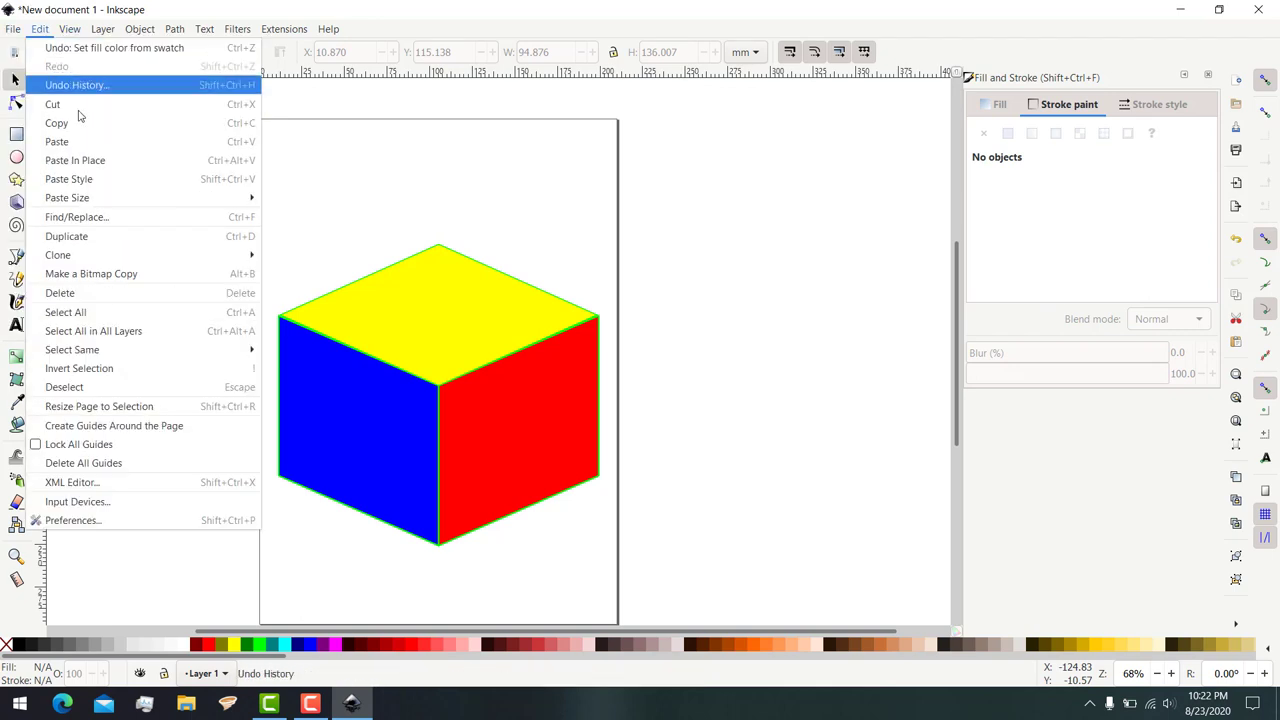
mouse_move(40, 159)
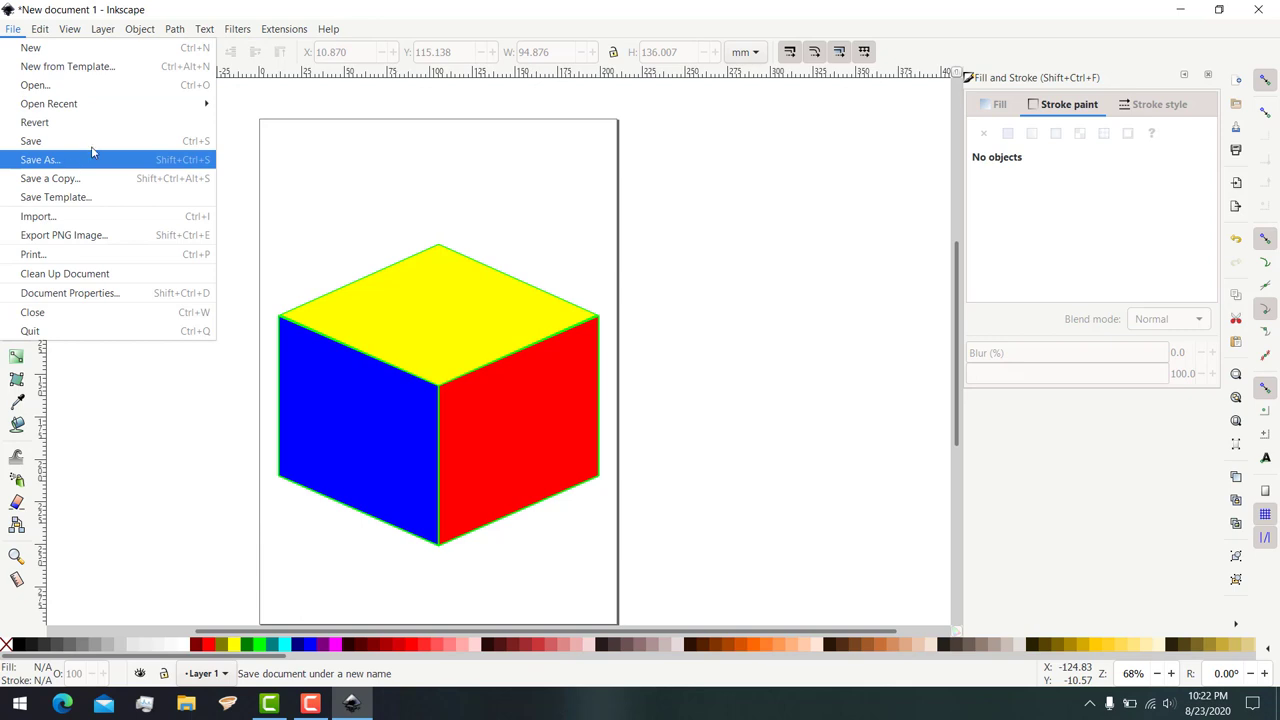
left_click(401, 117)
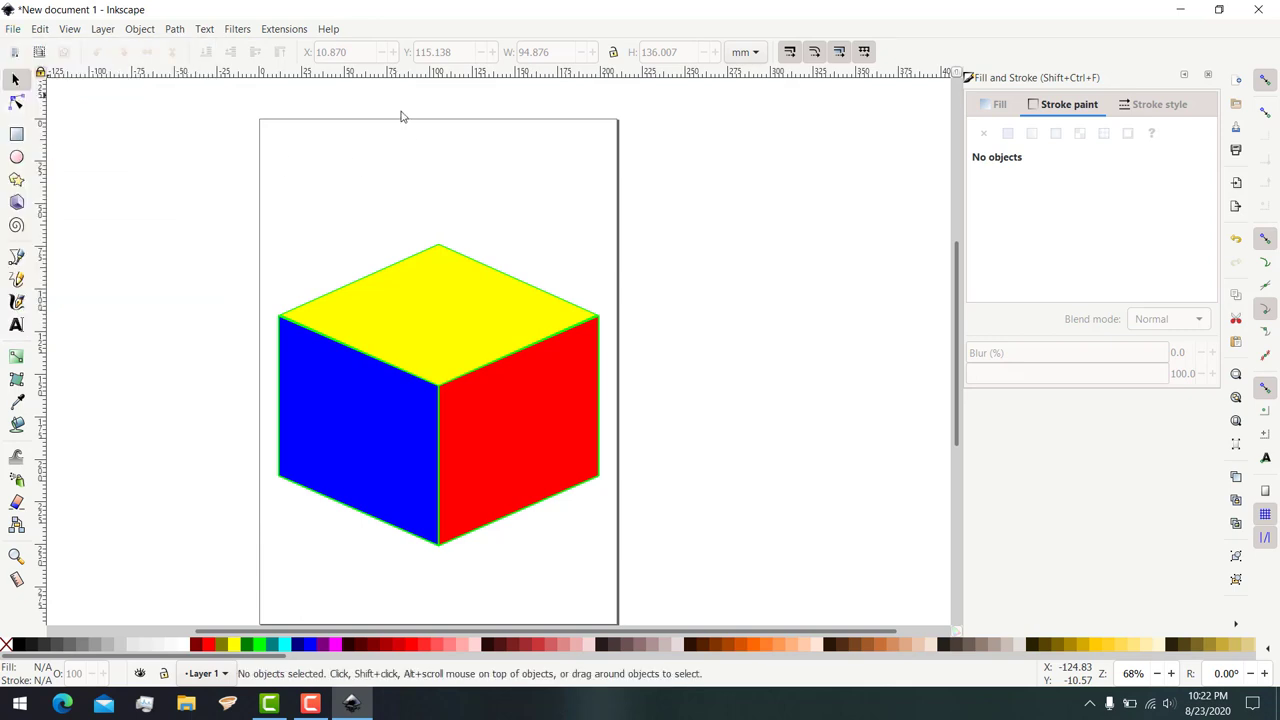